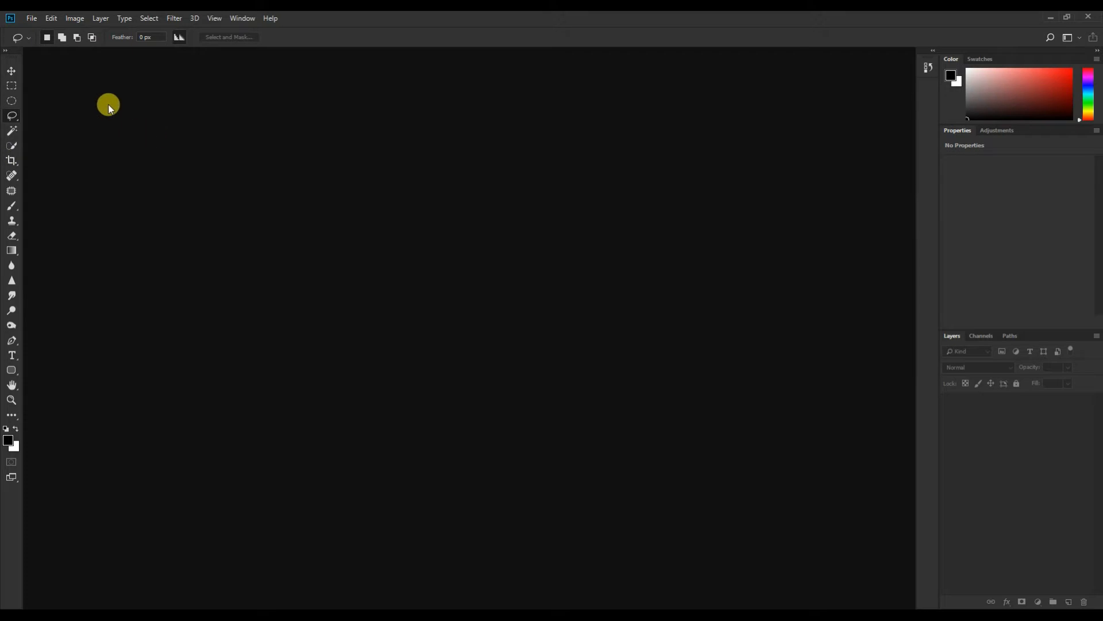
Step: Start a new 2000 by 1500 pixel document at 300 pixels/inch in RGB Color and set its background contents to White
left_click(30, 19)
left_click(30, 19)
left_click(31, 19)
left_click(36, 32)
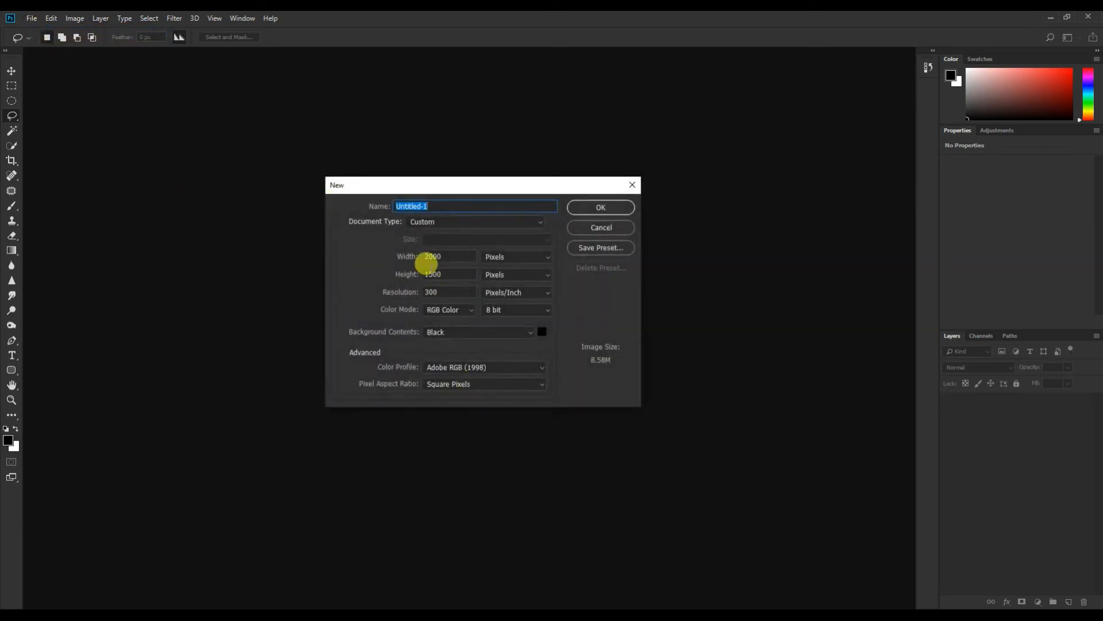
double_click(450, 256)
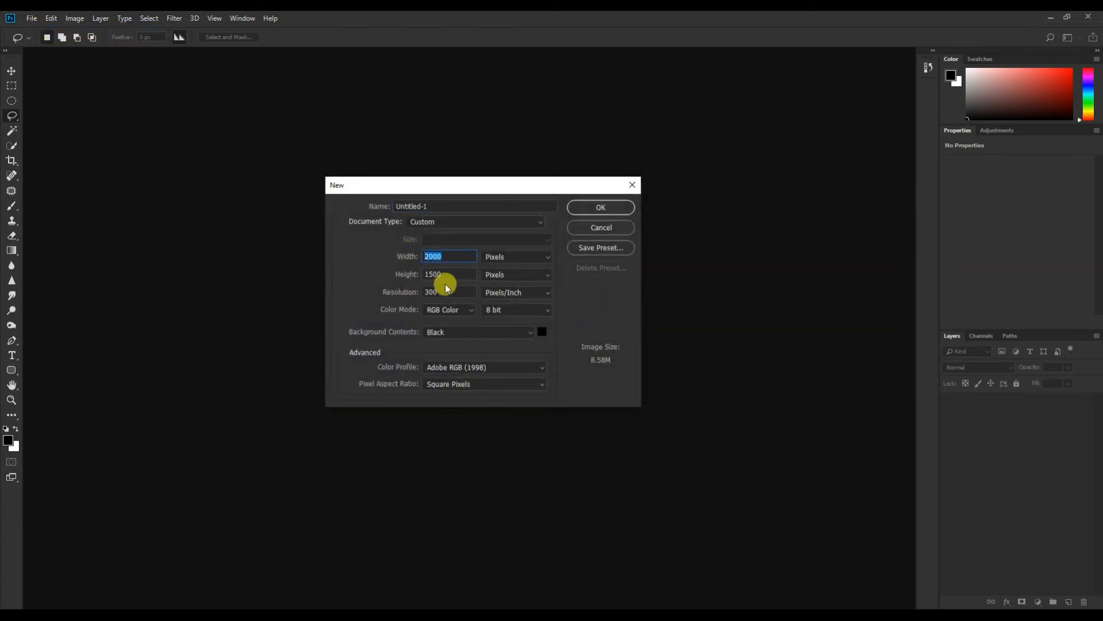
left_click_drag(446, 274, 358, 282)
left_click(312, 290)
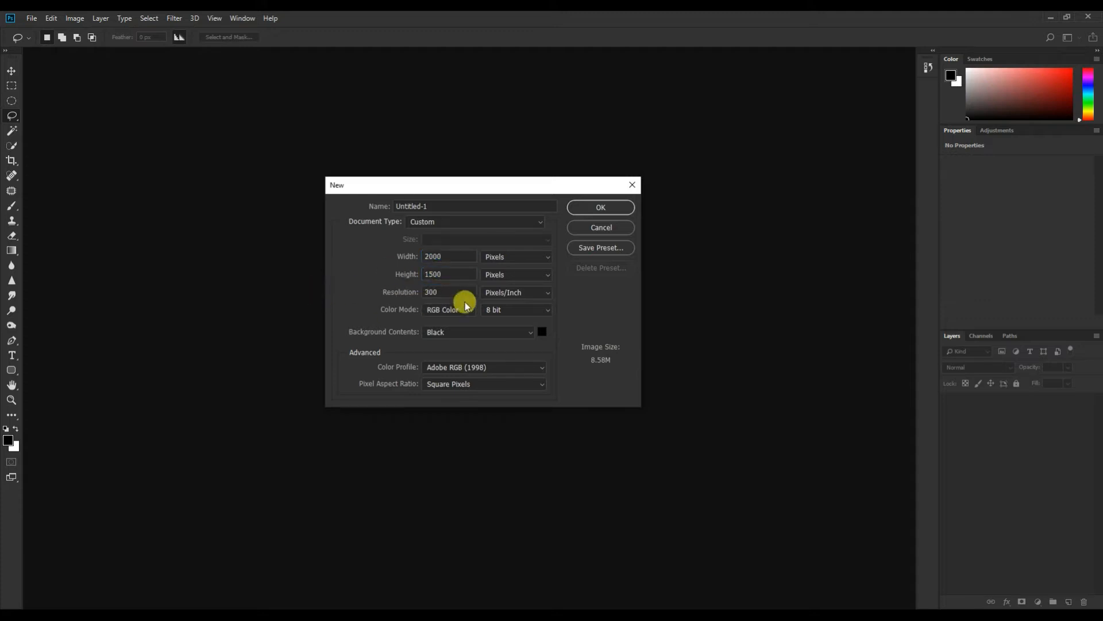
left_click(448, 288)
left_click_drag(442, 290, 380, 288)
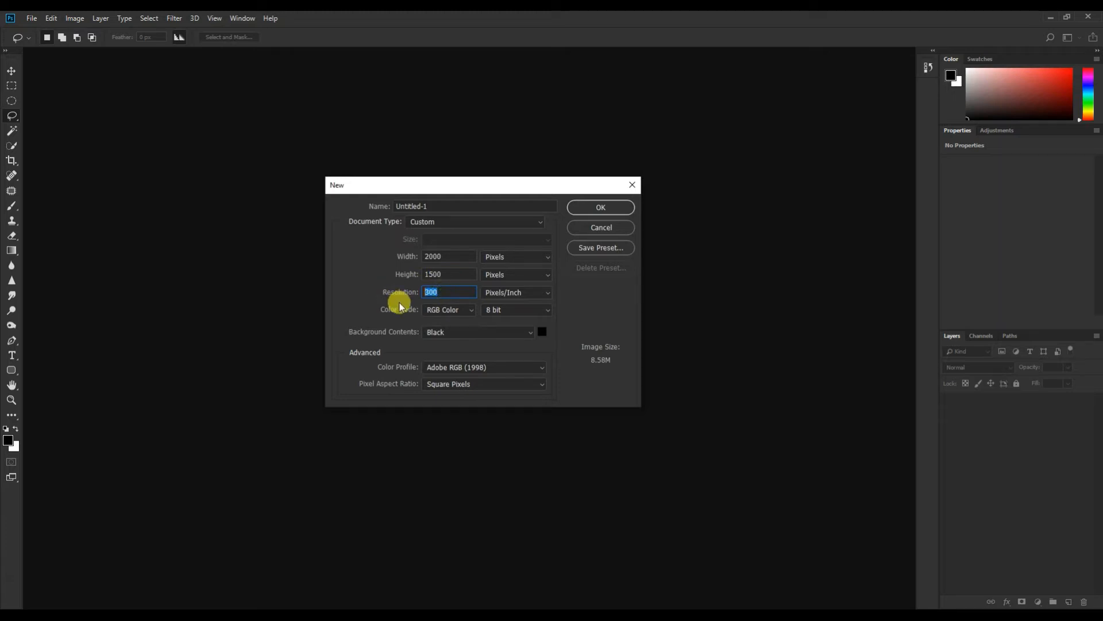
left_click(458, 333)
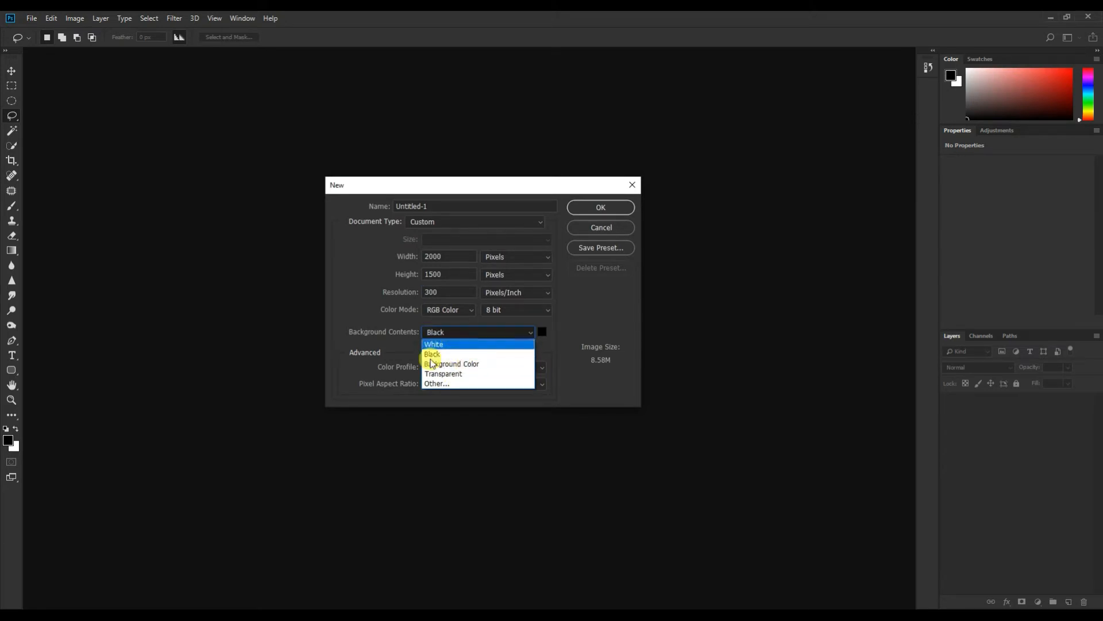
left_click(468, 348)
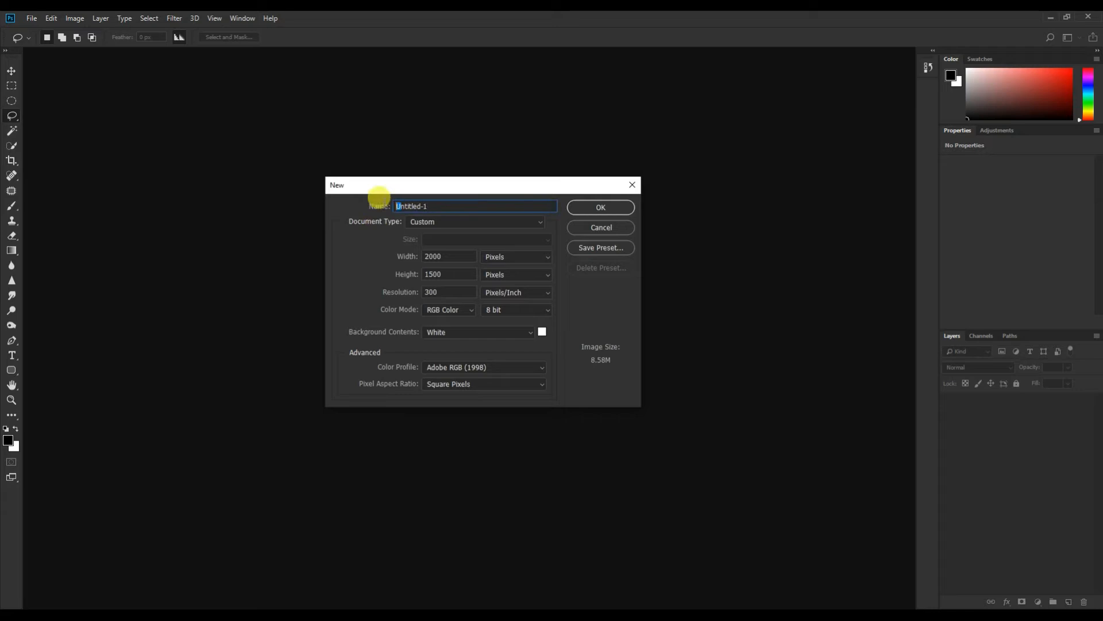
Step: Name the new document Class 2 and create it
double_click(423, 205)
left_click(461, 202)
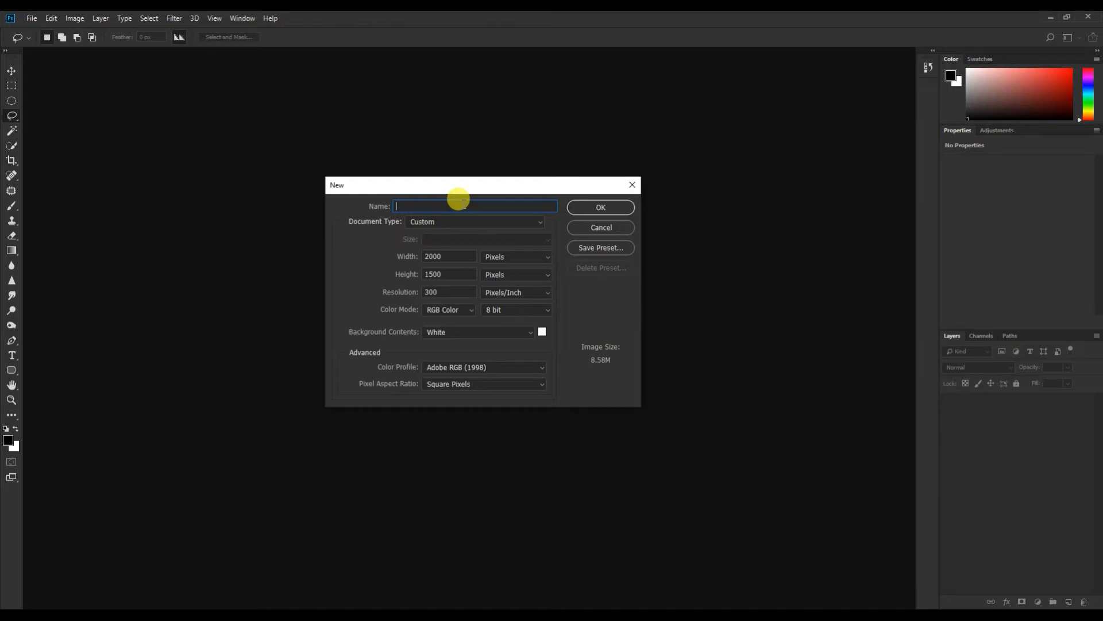
type("Class 2")
left_click(600, 208)
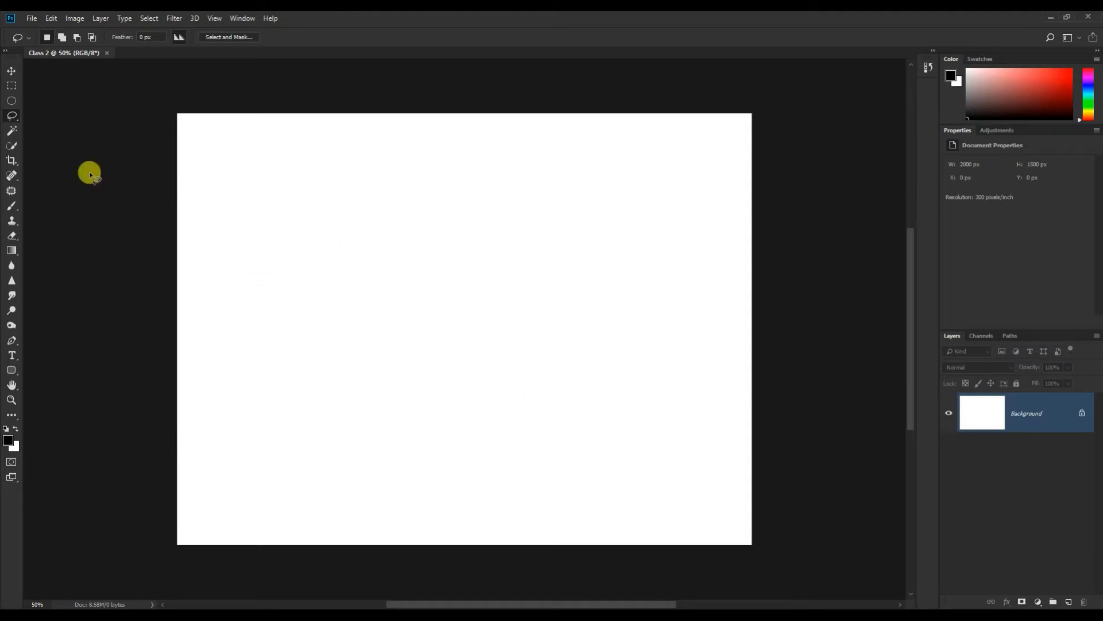
Step: Activate the Move tool
left_click(12, 71)
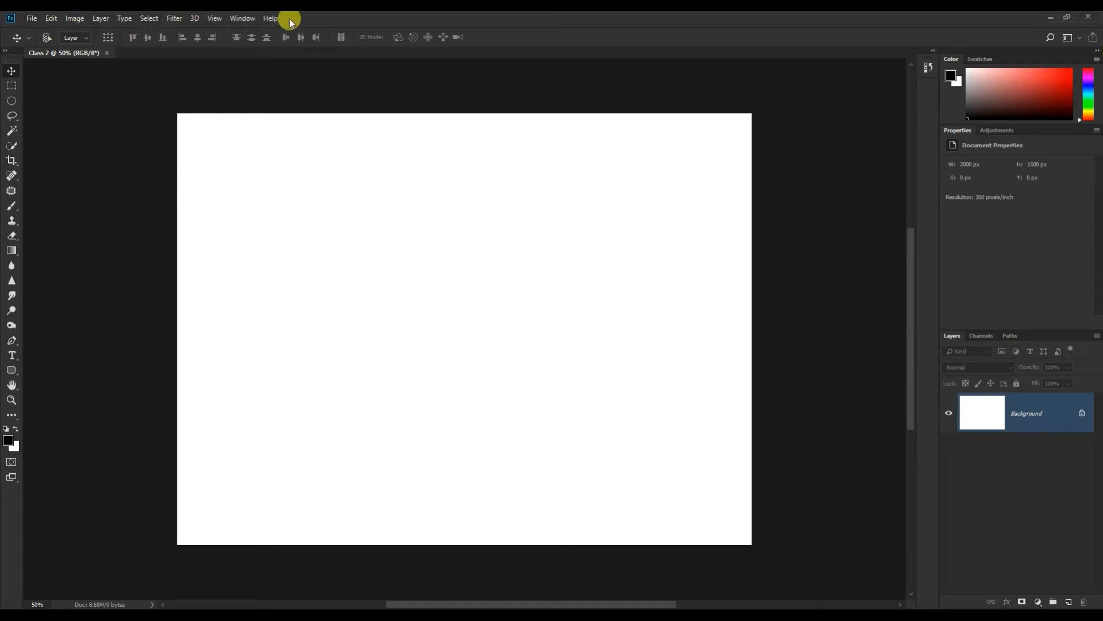
left_click(31, 18)
left_click(32, 18)
left_click(102, 18)
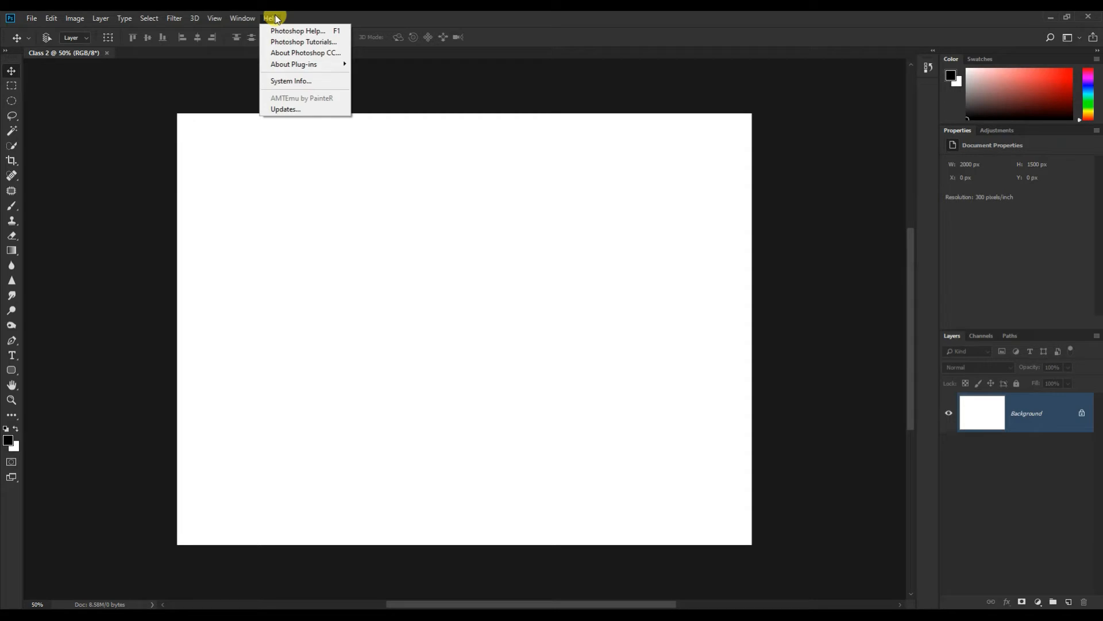
left_click(495, 101)
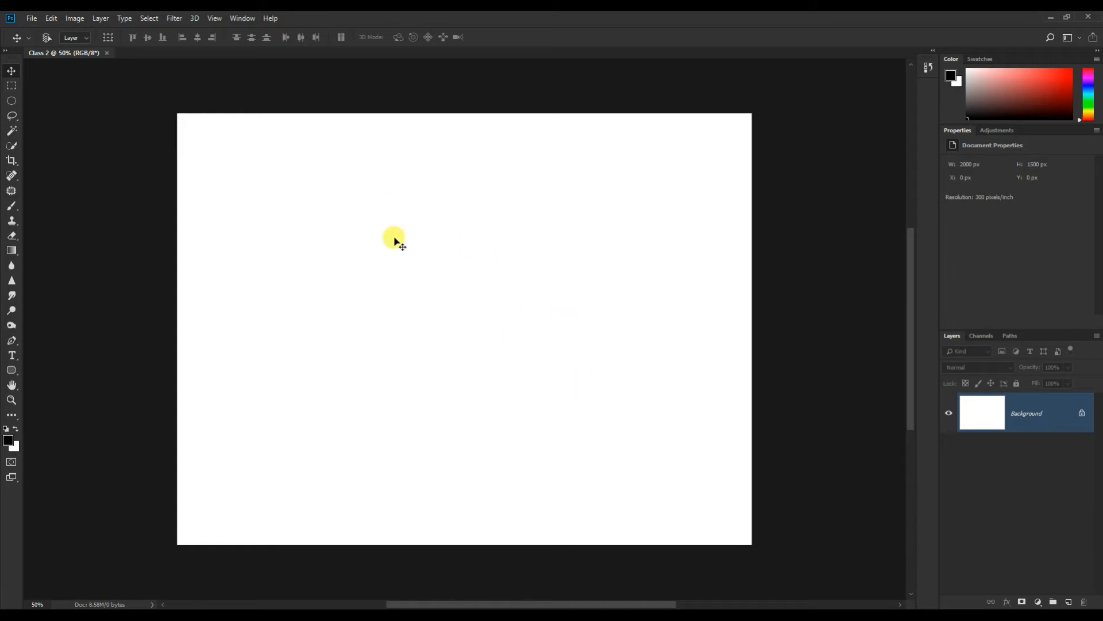
Step: Unlock the Background layer so it becomes a normal layer, and try moving it on the canvas
left_click_drag(546, 312, 382, 363)
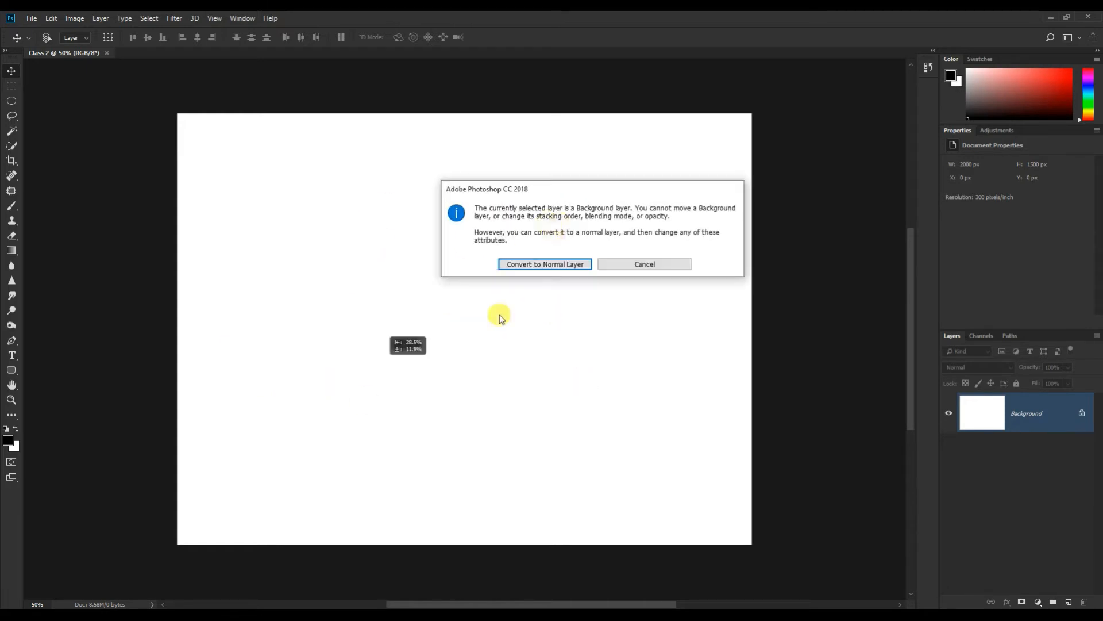
left_click(664, 264)
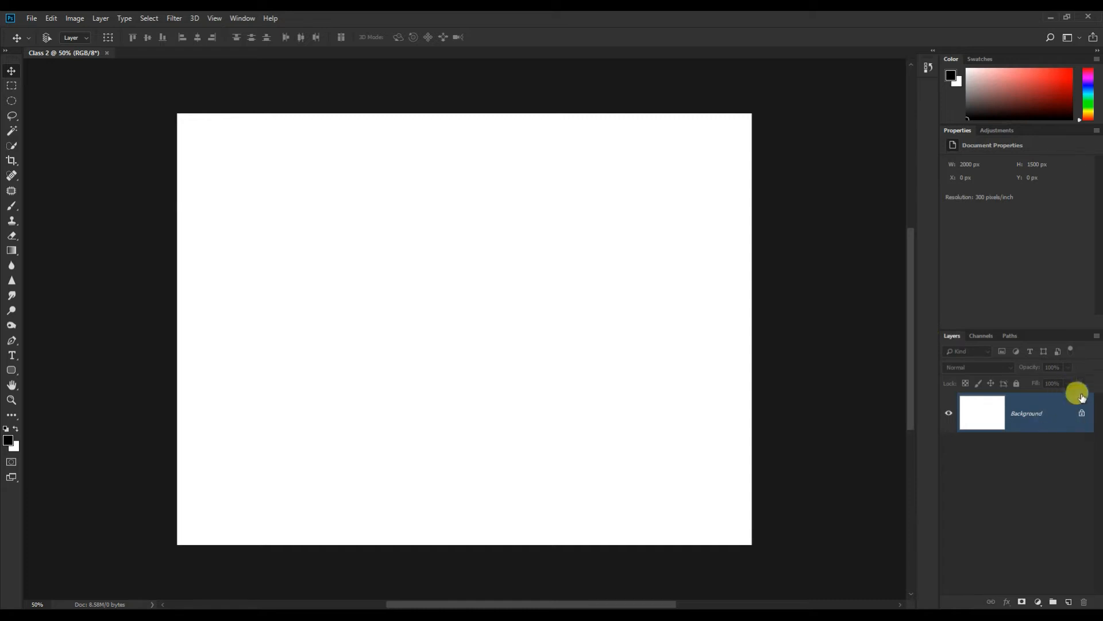
left_click(1081, 413)
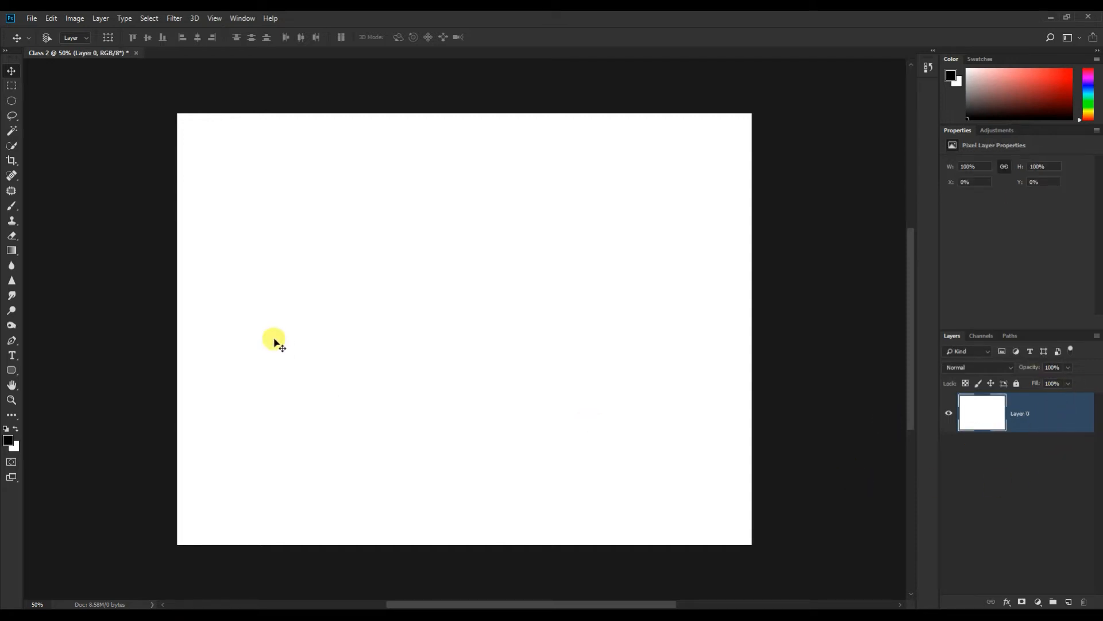
mouse_move(423, 288)
left_mouse_down()
mouse_move(286, 310)
mouse_move(495, 324)
mouse_move(264, 286)
mouse_move(512, 330)
mouse_move(337, 360)
mouse_move(518, 262)
mouse_move(564, 410)
mouse_move(300, 352)
mouse_move(459, 272)
mouse_move(421, 293)
left_mouse_up()
left_click_drag(380, 358, 380, 353)
Step: Draw a large rectangular marquee selection in the upper-left half of the white canvas
left_click(12, 86)
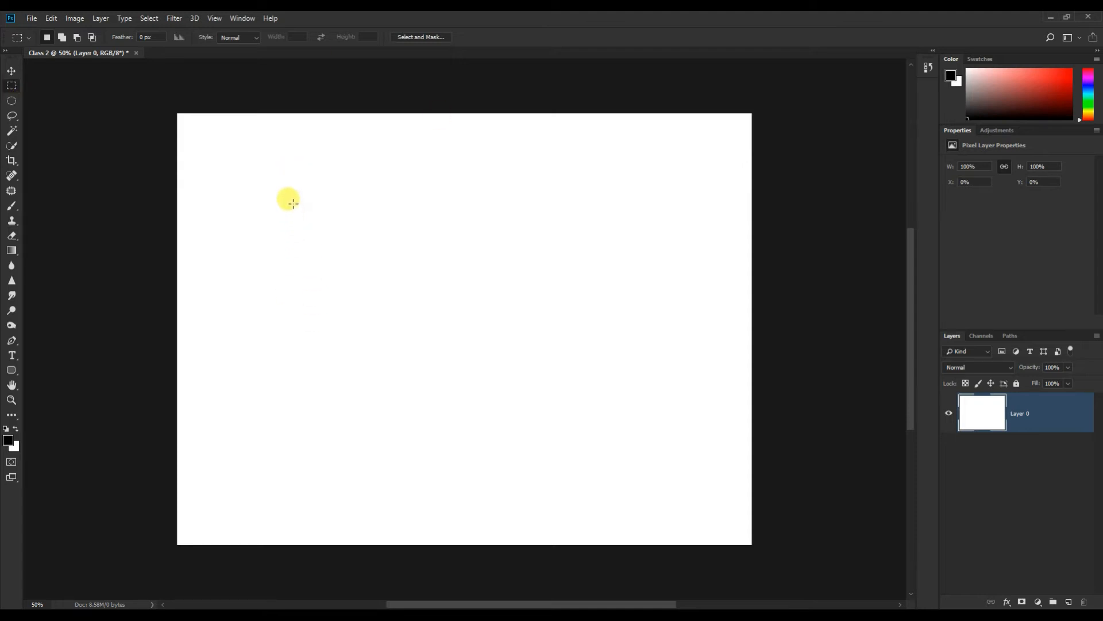
left_click_drag(284, 186, 520, 385)
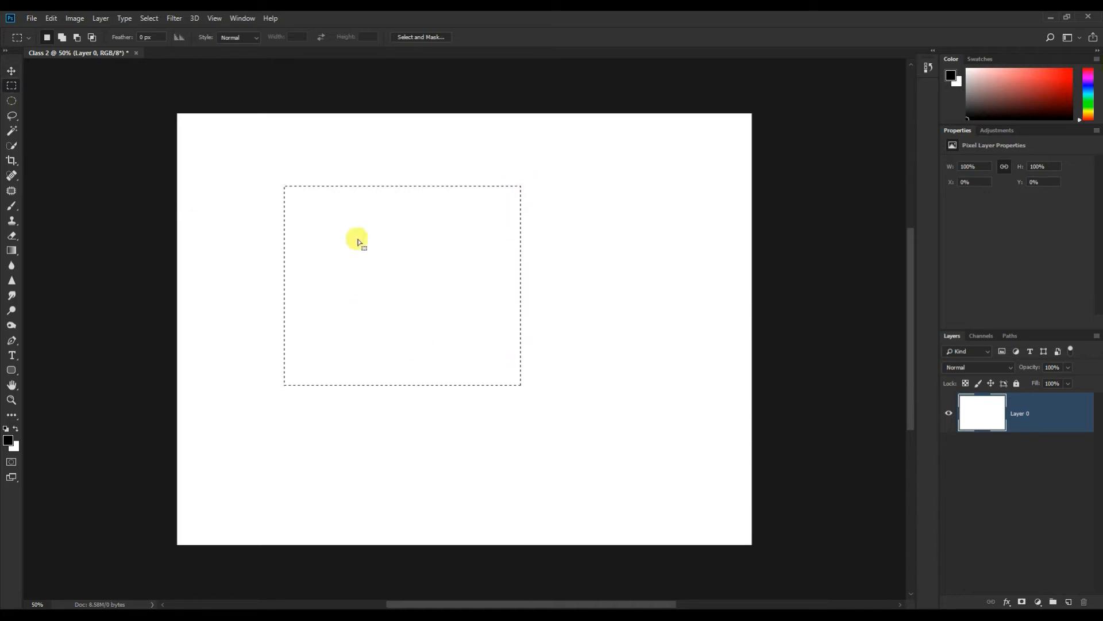
Step: Try moving the selected rectangular area to the right with the Move tool, undoing each move
left_click(10, 71)
left_click_drag(377, 311, 575, 252)
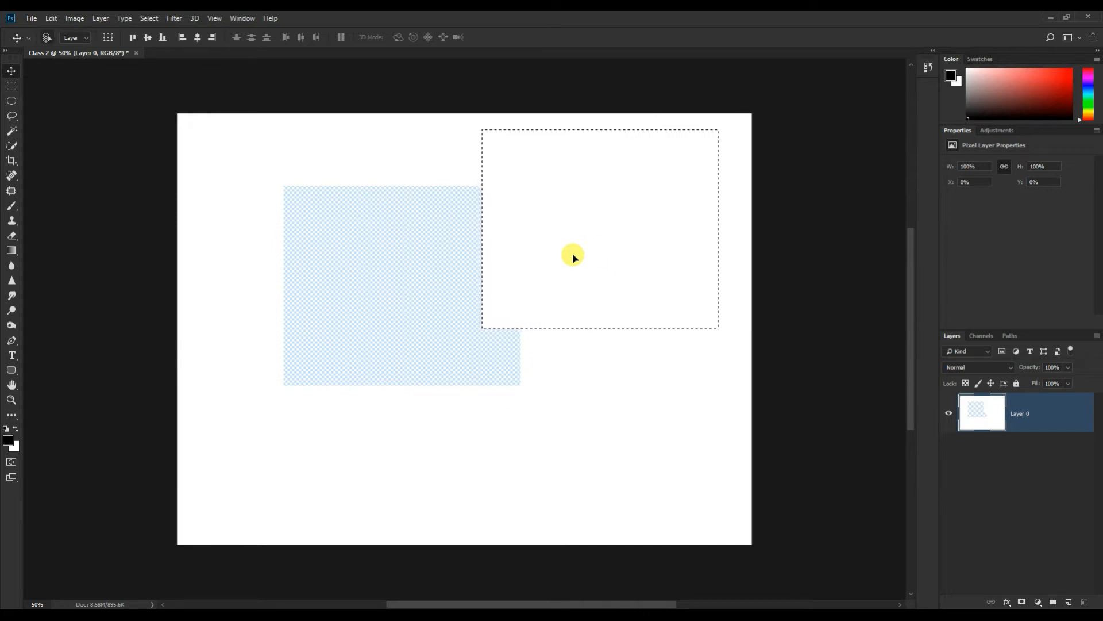
key("ctrl+z")
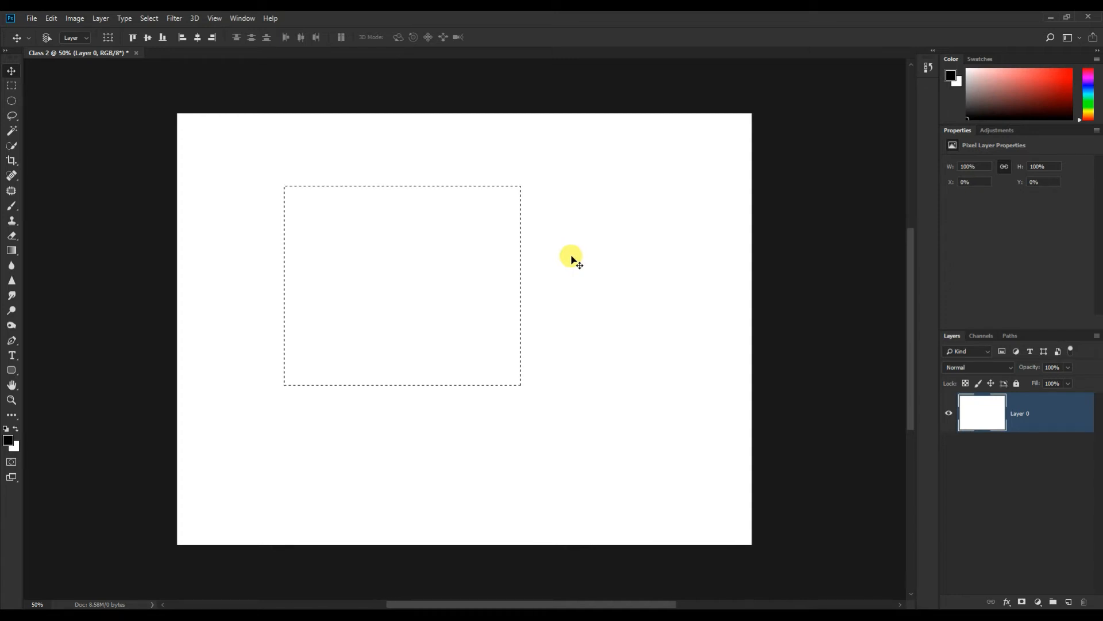
left_click_drag(428, 296, 679, 217)
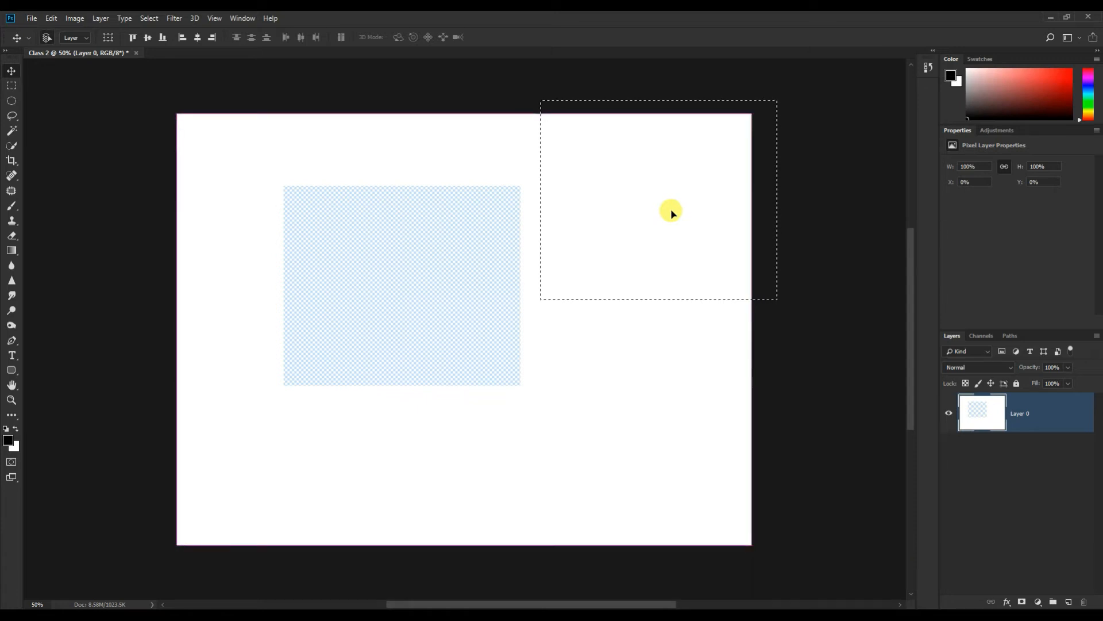
key("ctrl+z")
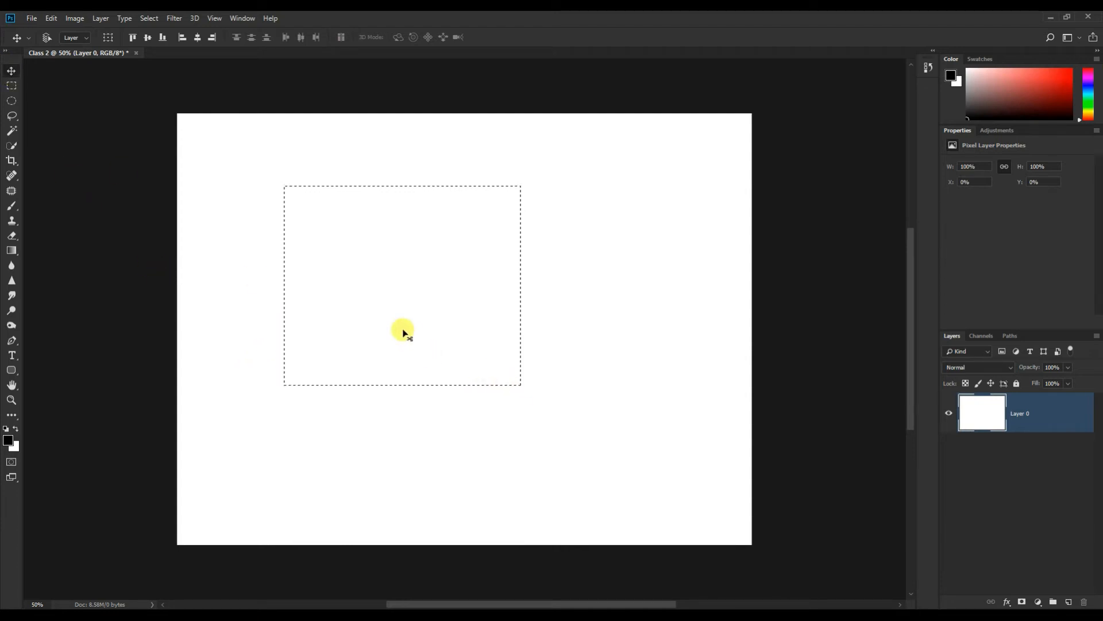
left_click_drag(459, 313, 495, 306)
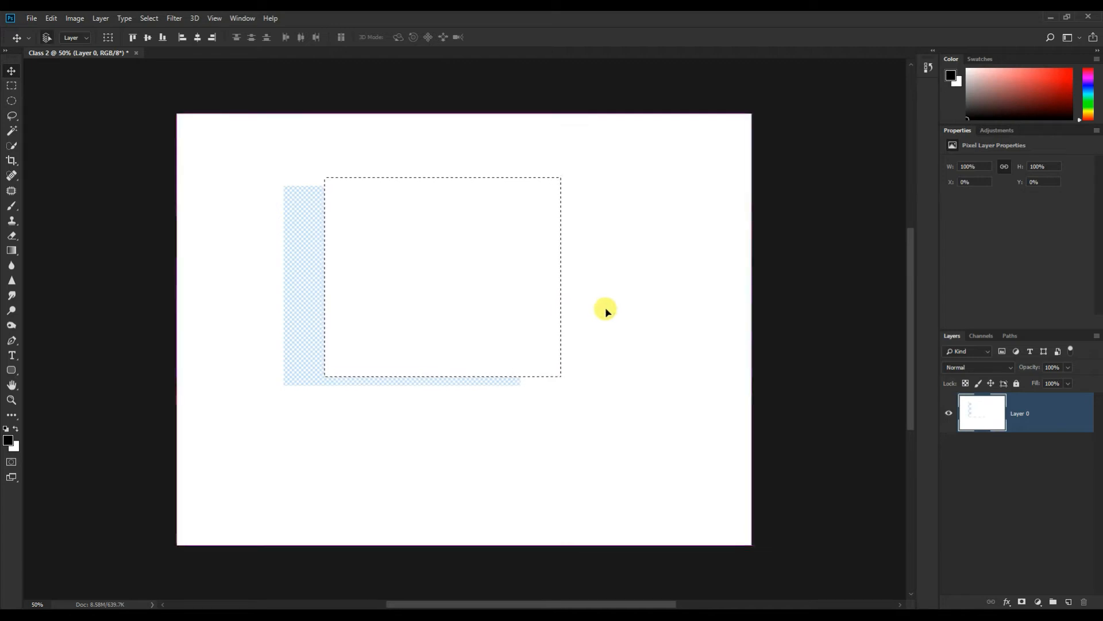
key("ctrl+z")
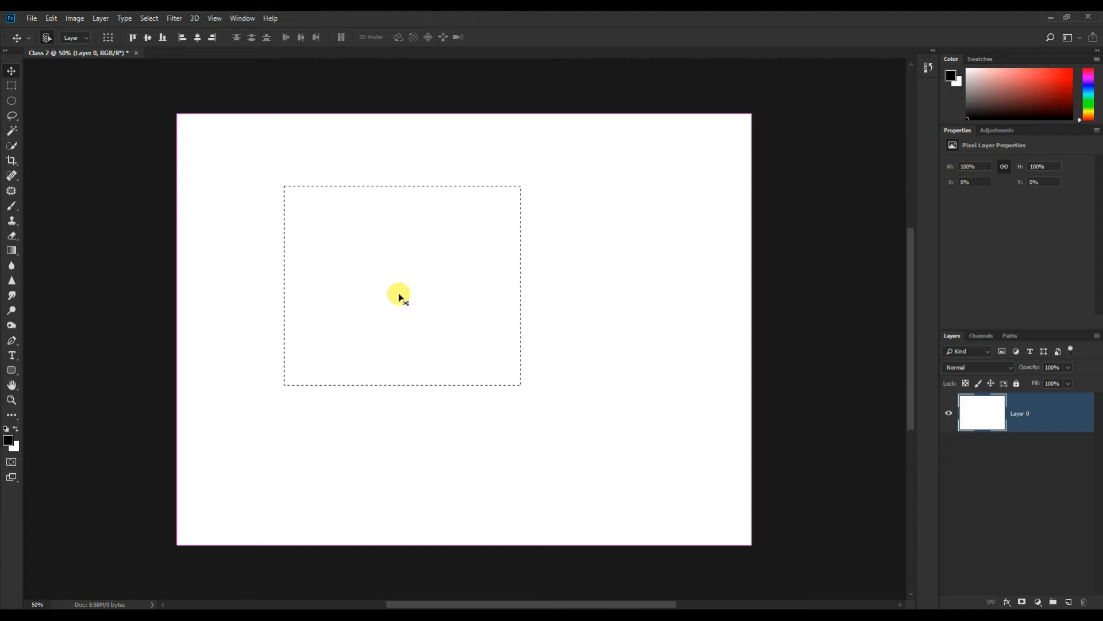
Step: Deselect the rectangular selection, reselect it, and deselect it again
key("ctrl+d")
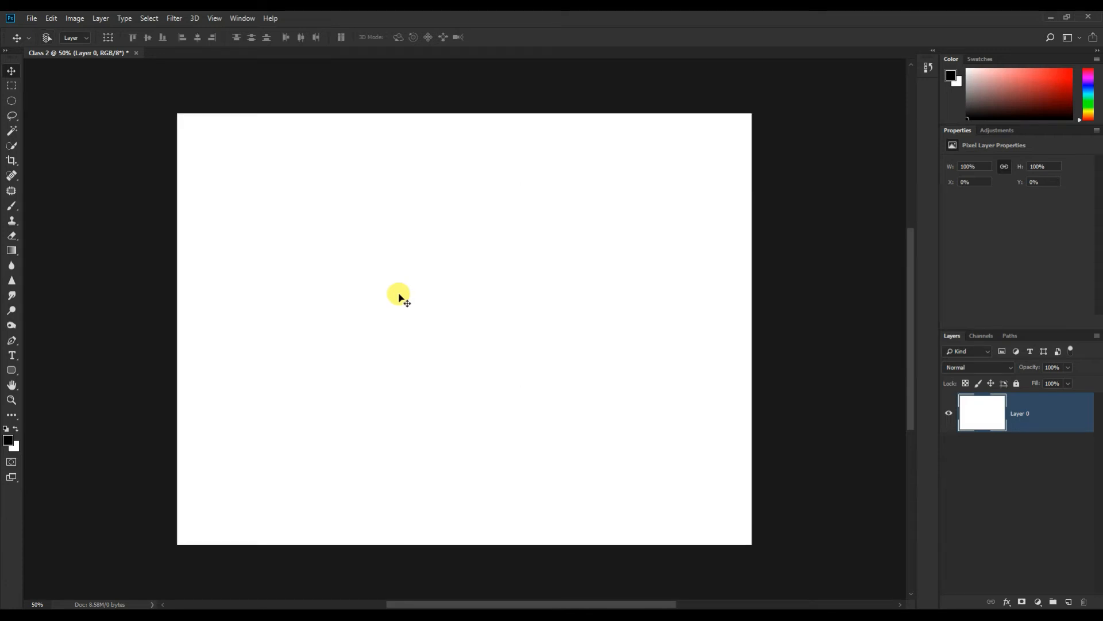
key("ctrl+shift+d")
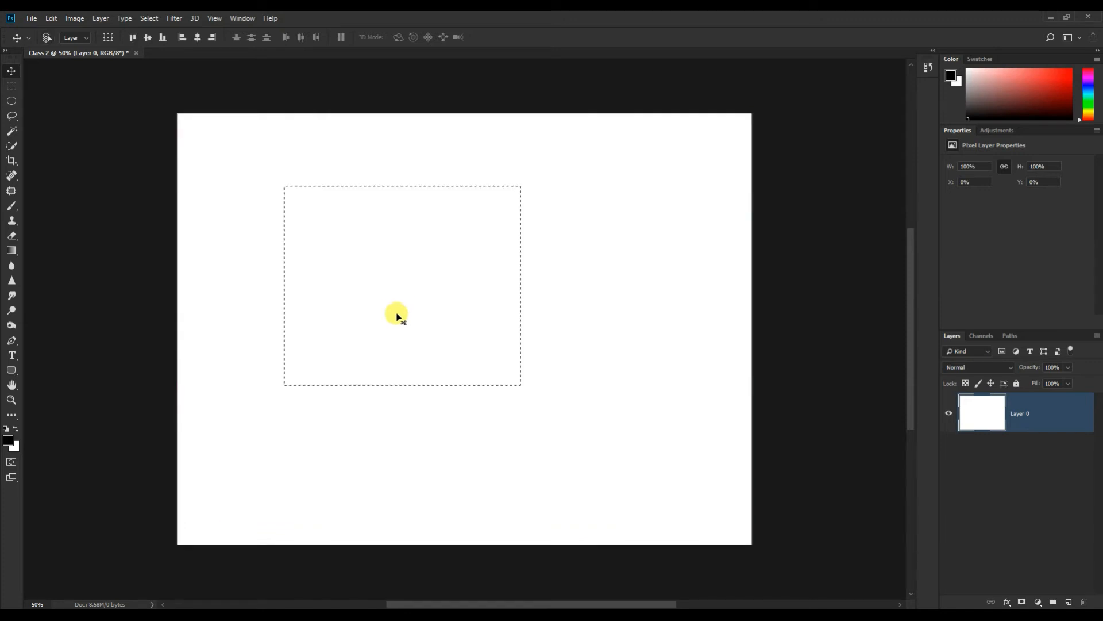
left_click(149, 18)
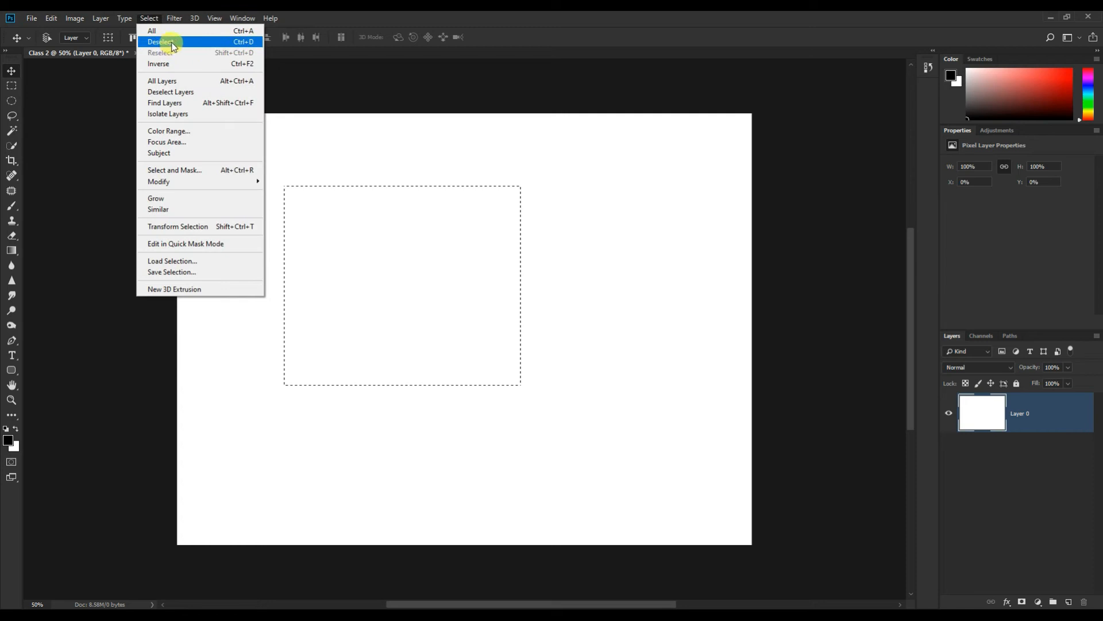
left_click(239, 42)
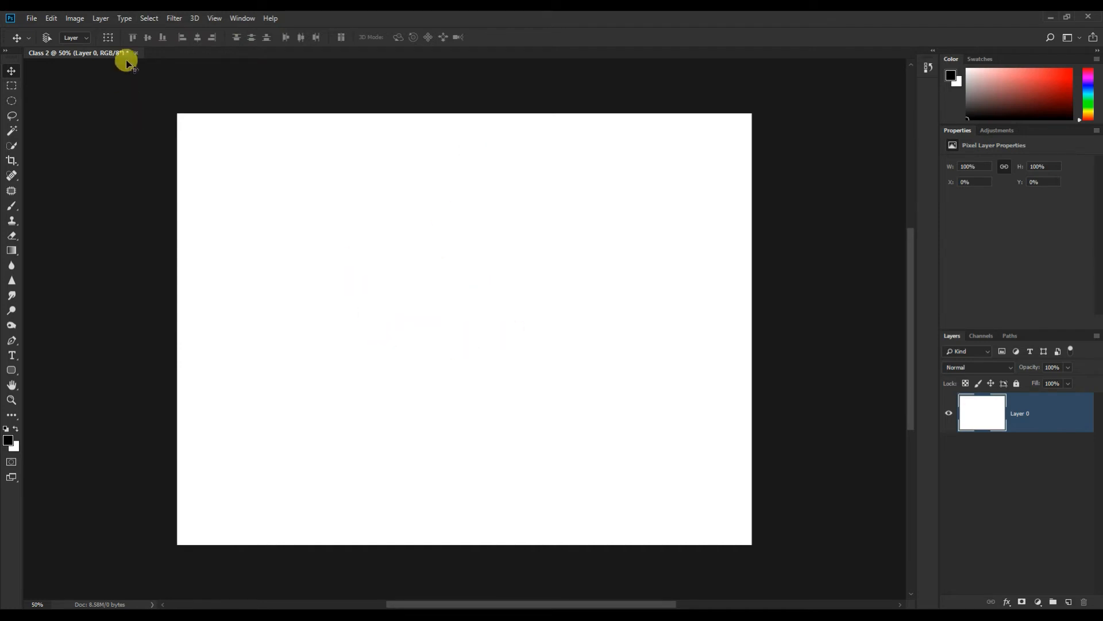
left_click(149, 19)
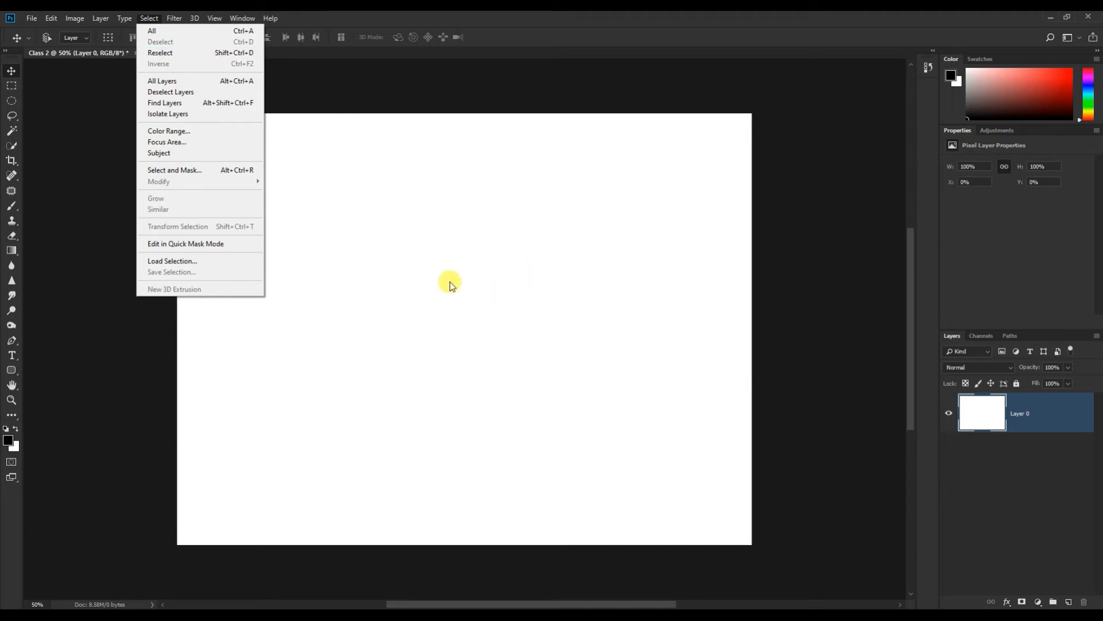
left_click(11, 69)
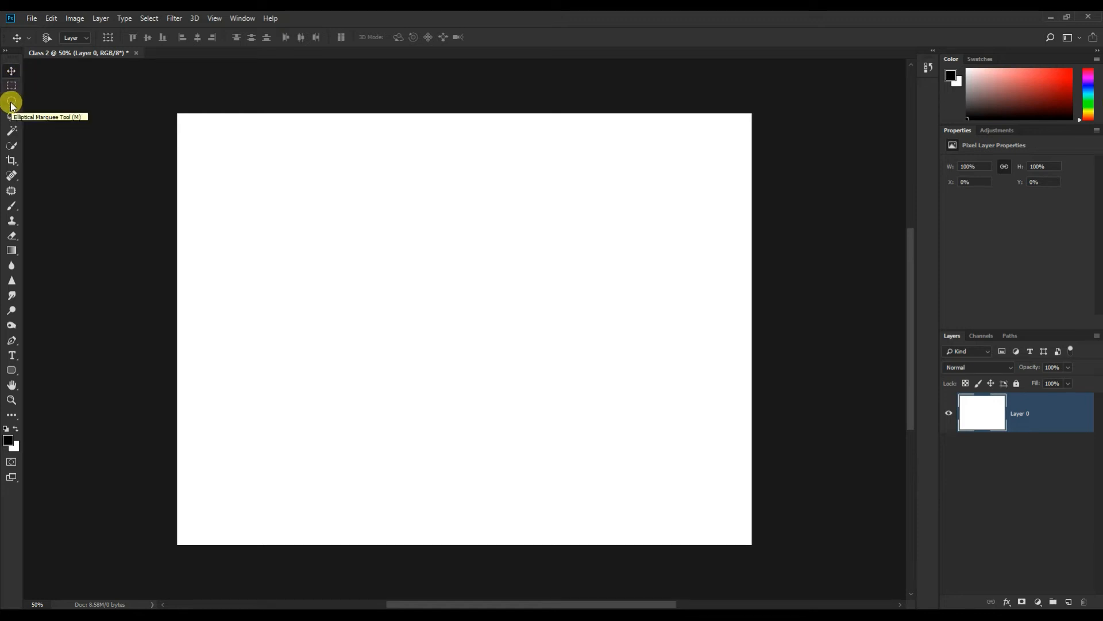
Step: Draw a large, nearly circular elliptical marquee selection in the upper-left half of the canvas
left_click(9, 101)
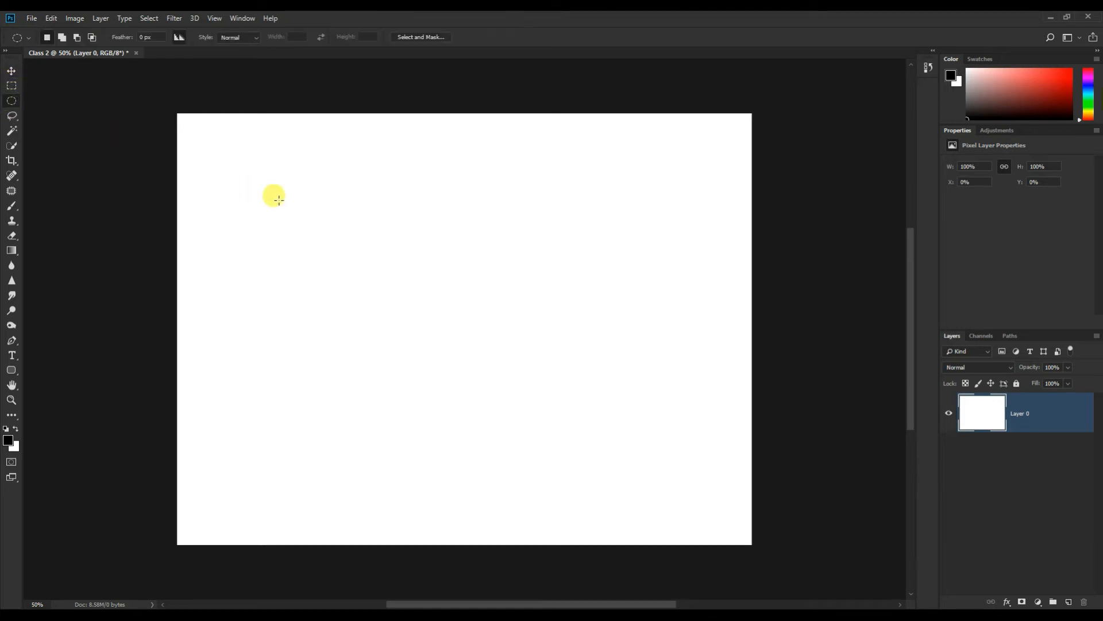
left_click_drag(290, 176, 366, 244)
left_click_drag(375, 250, 440, 304)
left_click_drag(287, 156, 506, 391)
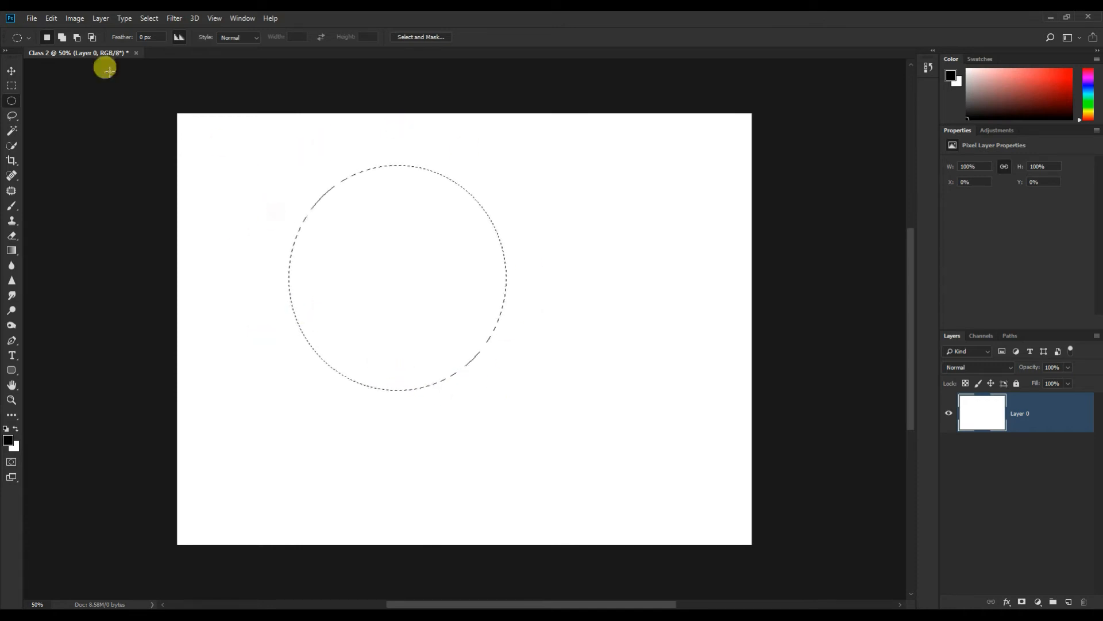
Step: Try moving the selected circular area to the right and downward with the Move tool, and undo the move
left_click(11, 70)
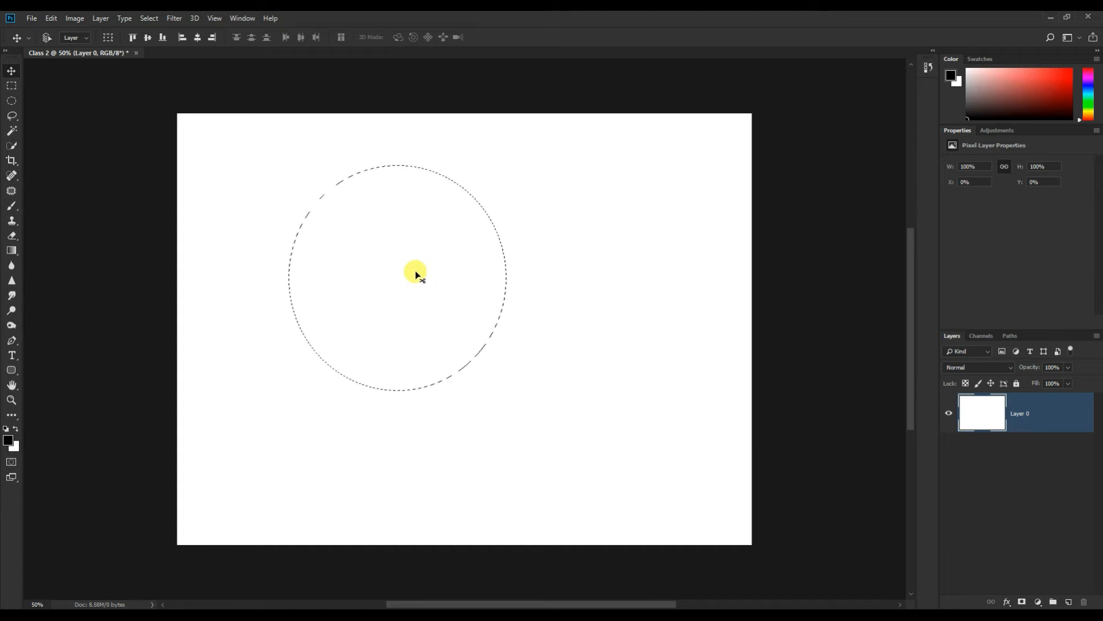
left_click_drag(390, 277, 570, 263)
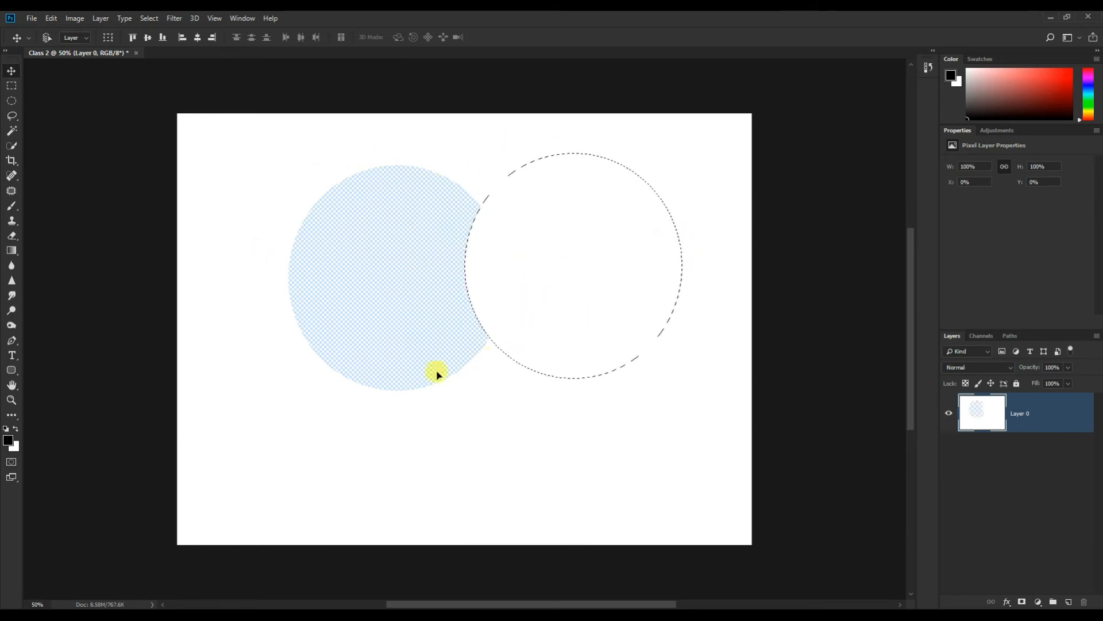
left_click_drag(582, 262, 600, 336)
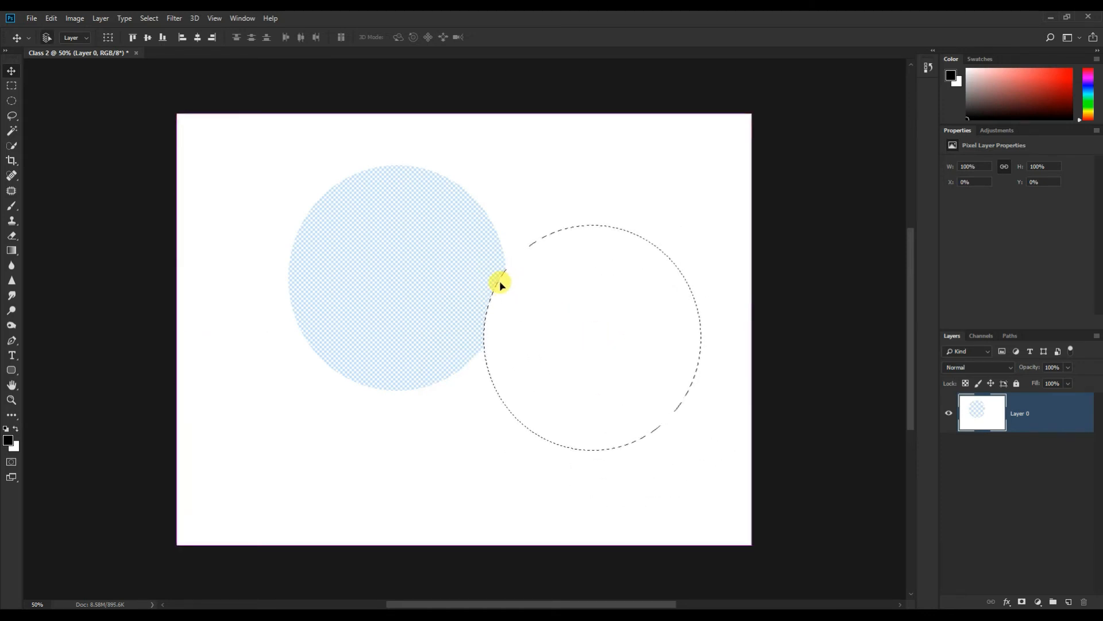
key("ctrl+z")
Step: Clear the elliptical selection and activate the Rectangular Marquee tool
key("ctrl+d")
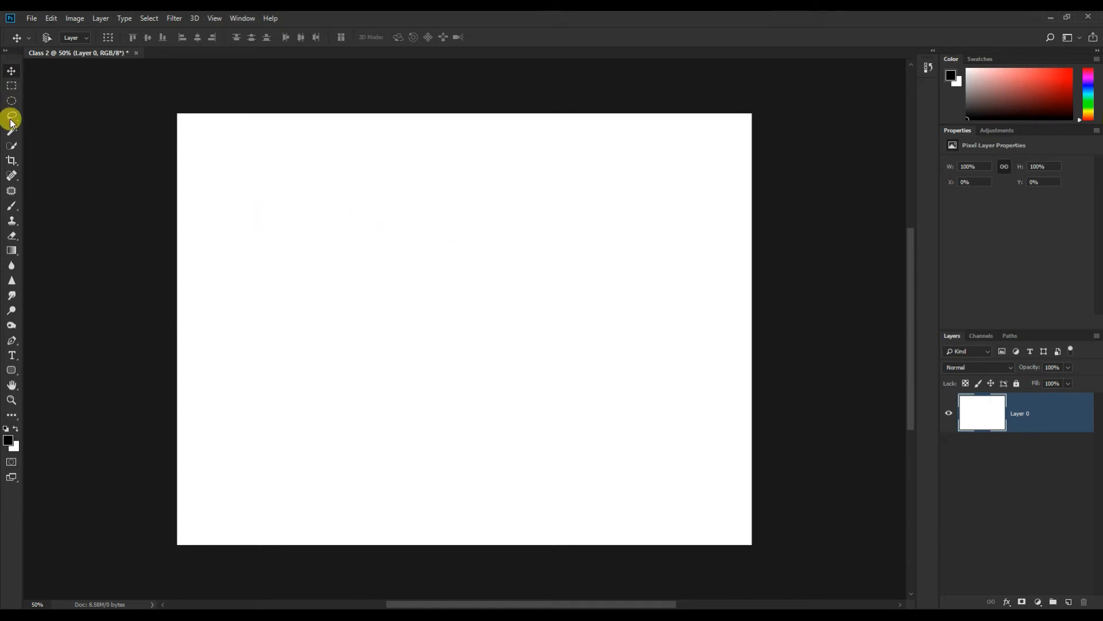
left_click(12, 86)
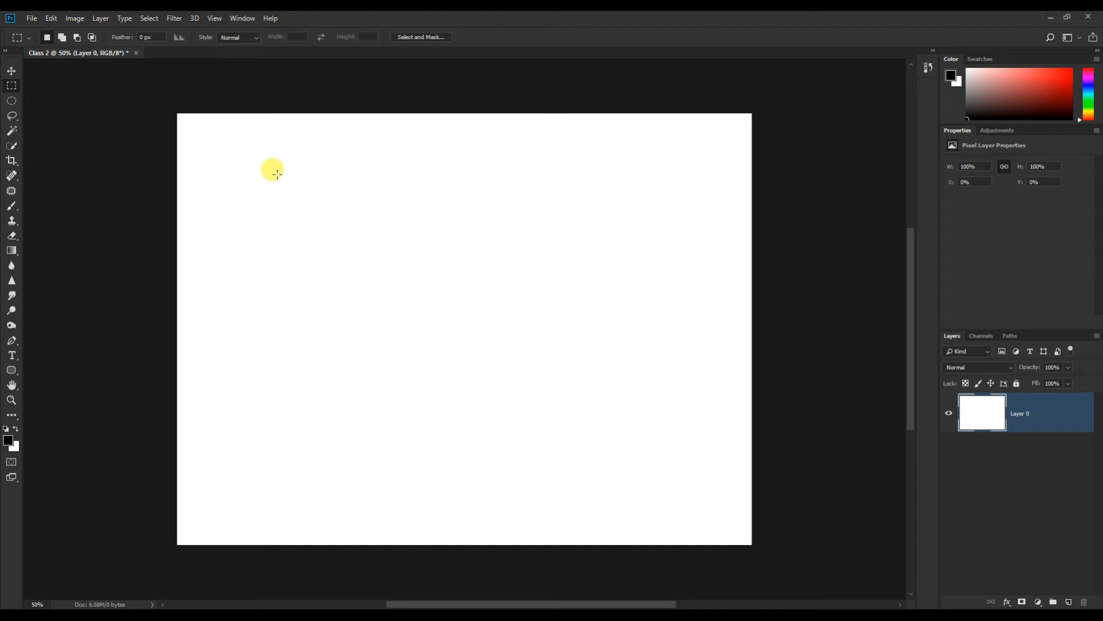
Step: Draw a nearly square rectangular marquee selection slightly above the canvas center and activate the Move tool
left_click(11, 85)
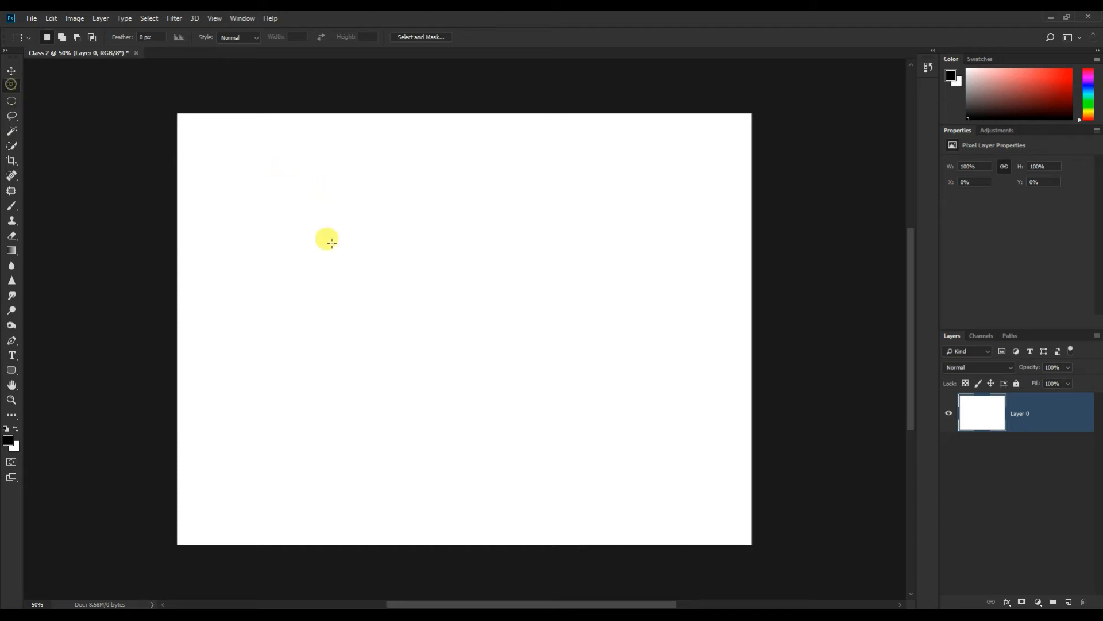
left_click_drag(351, 199, 543, 372)
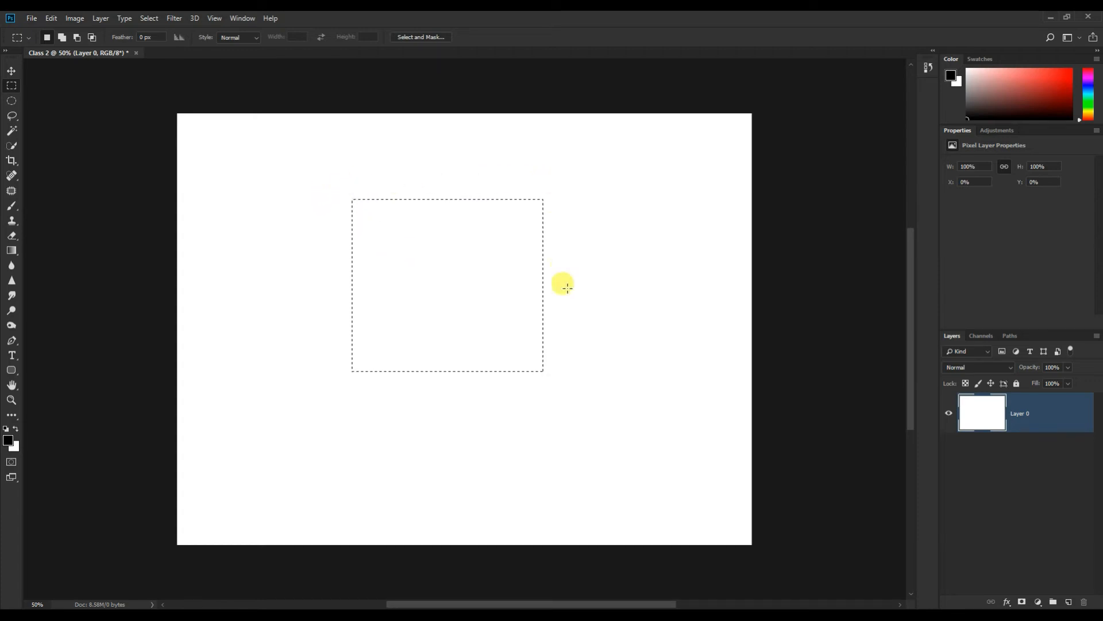
left_click(11, 70)
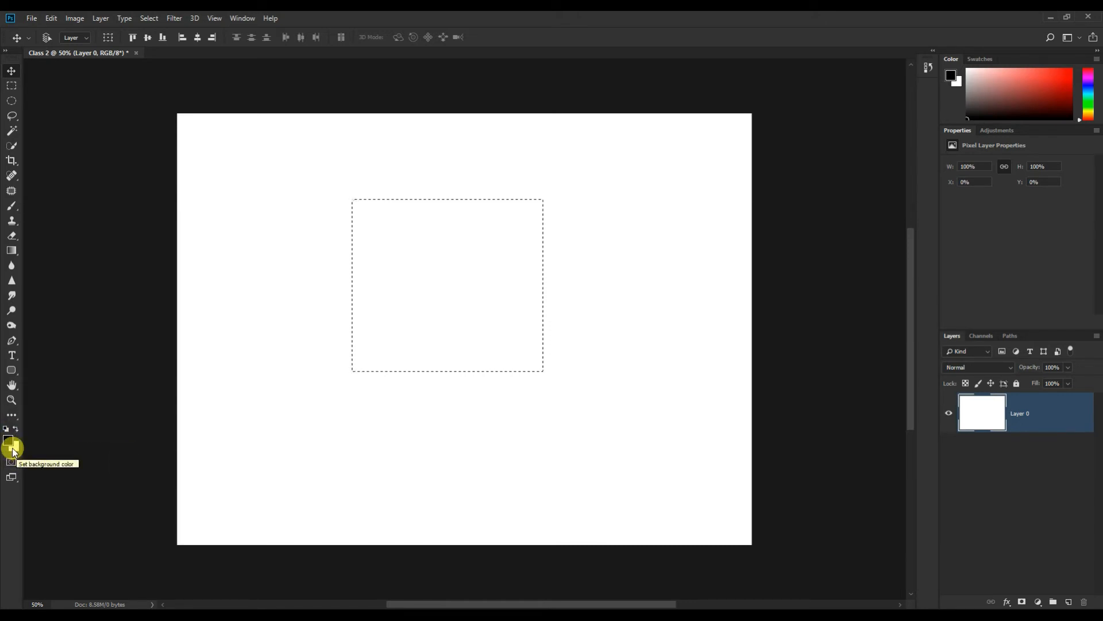
Step: Try out several hues for the background color and set it to orange, f2b309
left_click(14, 450)
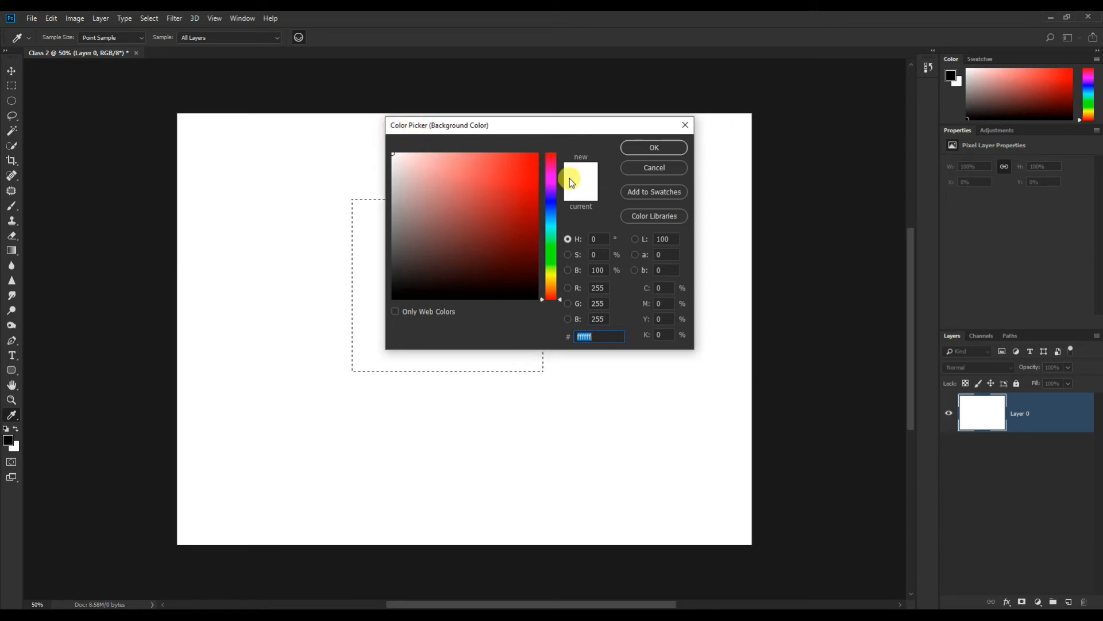
mouse_move(550, 160)
left_mouse_down()
mouse_move(553, 193)
mouse_move(543, 148)
left_mouse_up()
left_click(510, 167)
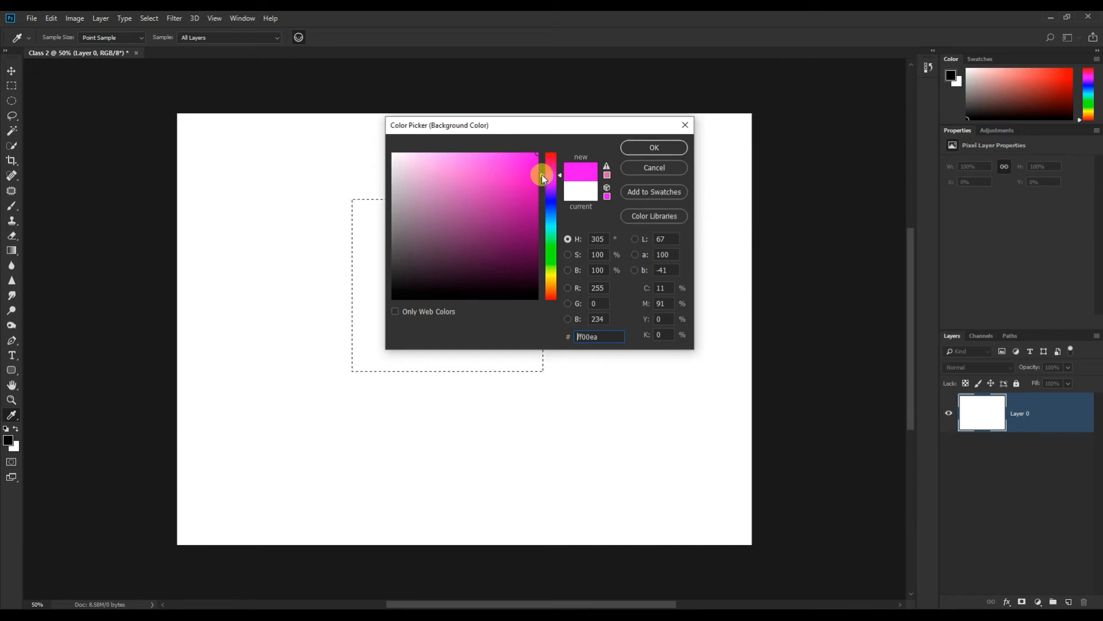
left_click_drag(543, 174, 546, 247)
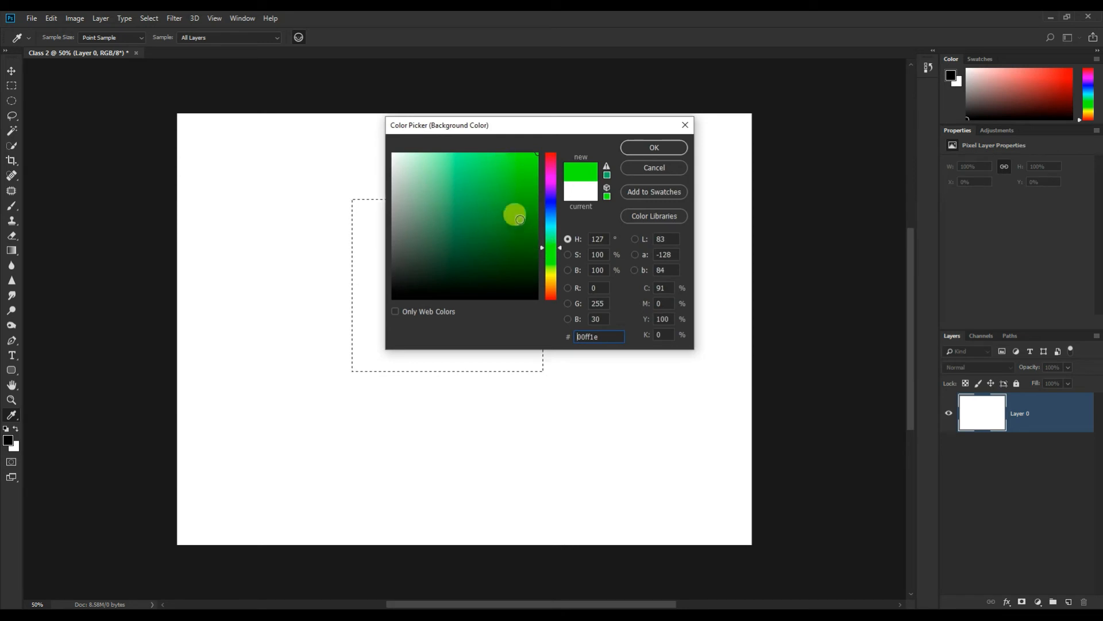
left_click_drag(540, 247, 544, 281)
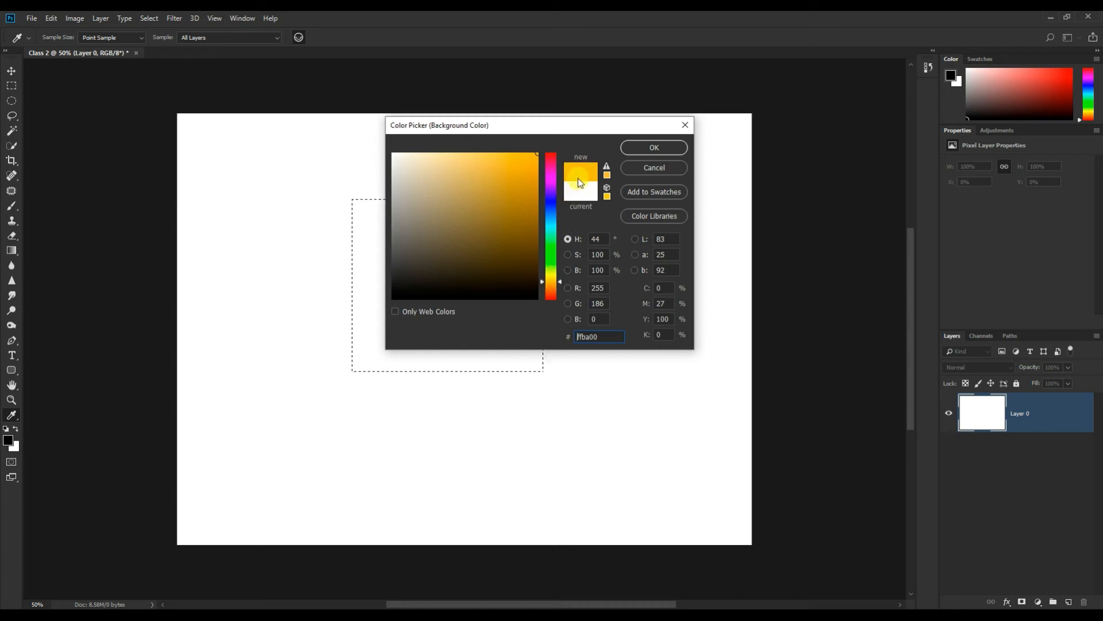
mouse_move(535, 154)
left_mouse_down()
mouse_move(475, 168)
mouse_move(477, 210)
mouse_move(465, 164)
mouse_move(421, 170)
mouse_move(489, 169)
left_mouse_up()
left_click_drag(489, 169, 530, 163)
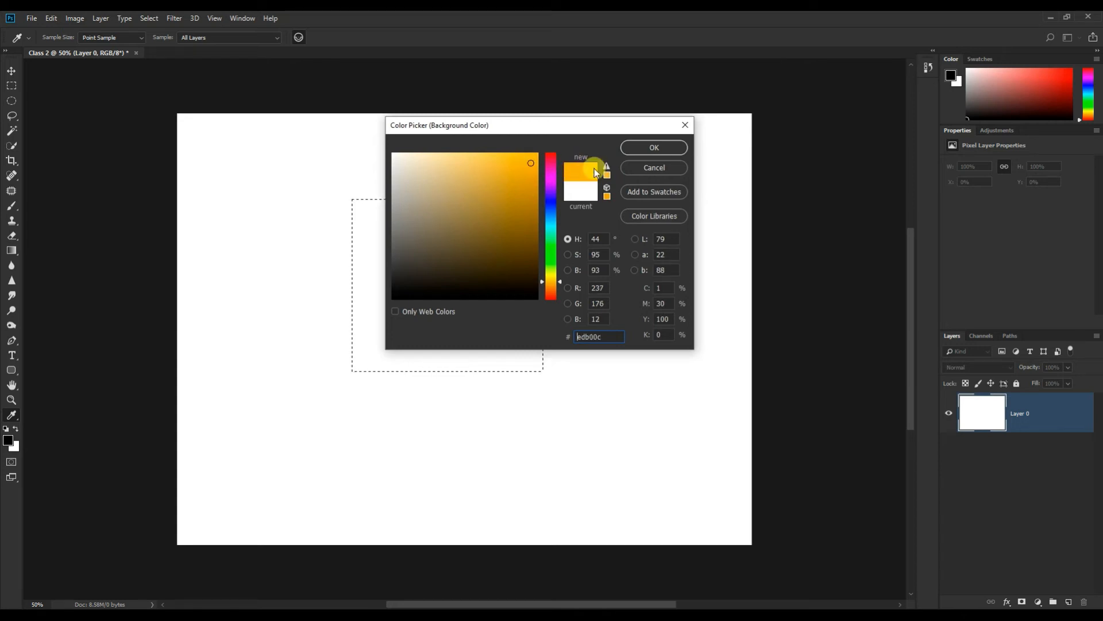
mouse_move(525, 162)
left_mouse_down()
mouse_move(528, 195)
mouse_move(529, 160)
left_mouse_up()
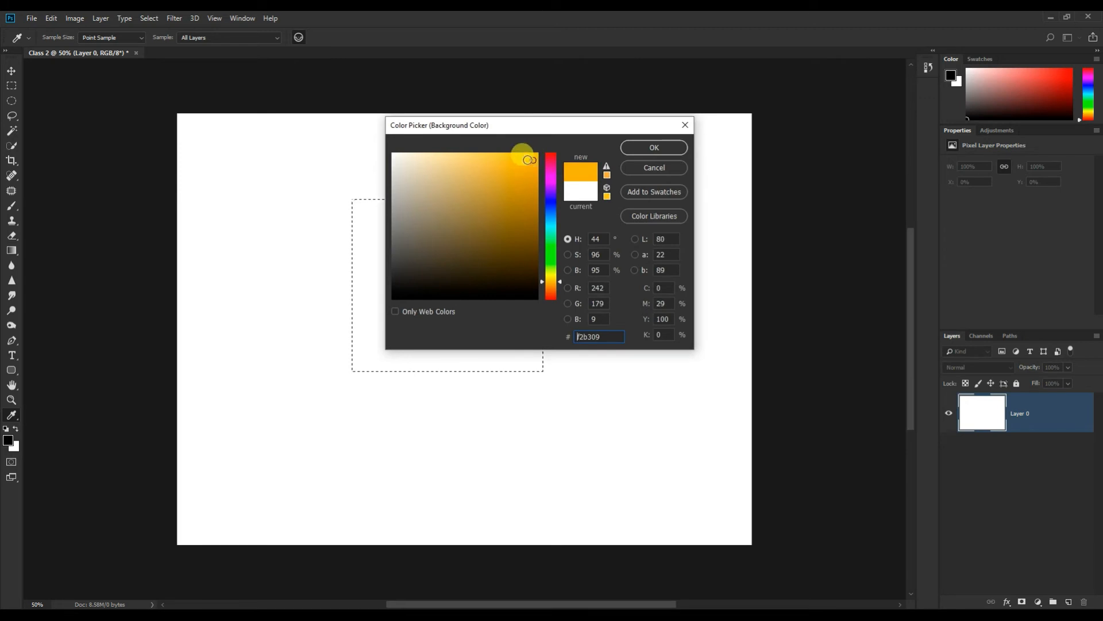
left_click(653, 149)
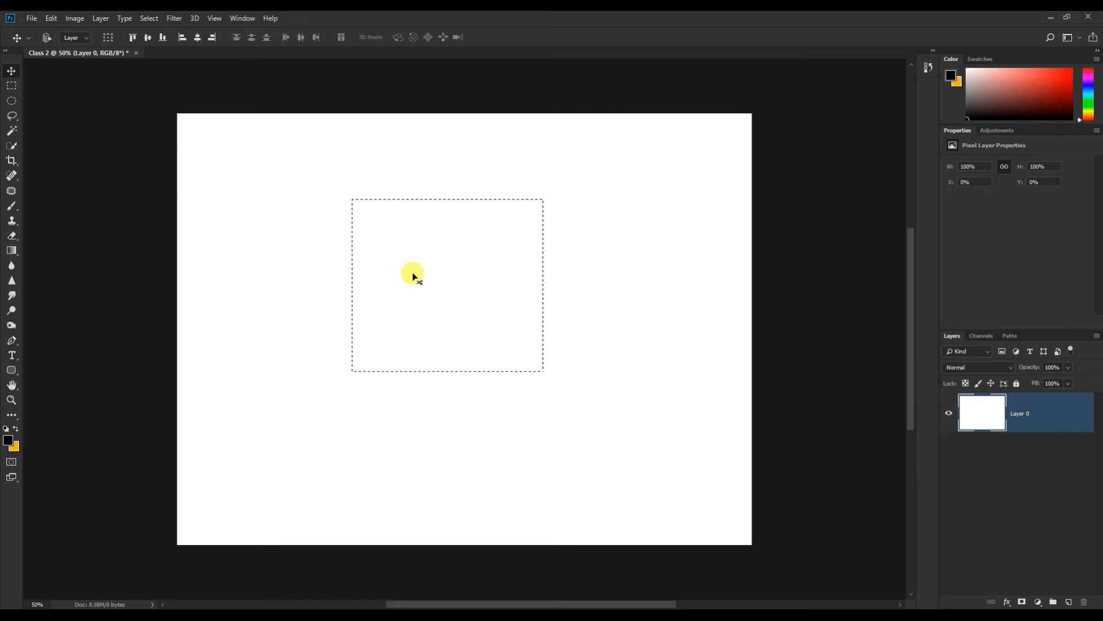
Step: Fill the rectangular selection with the Background Color in Normal mode at 100% opacity
left_click(51, 19)
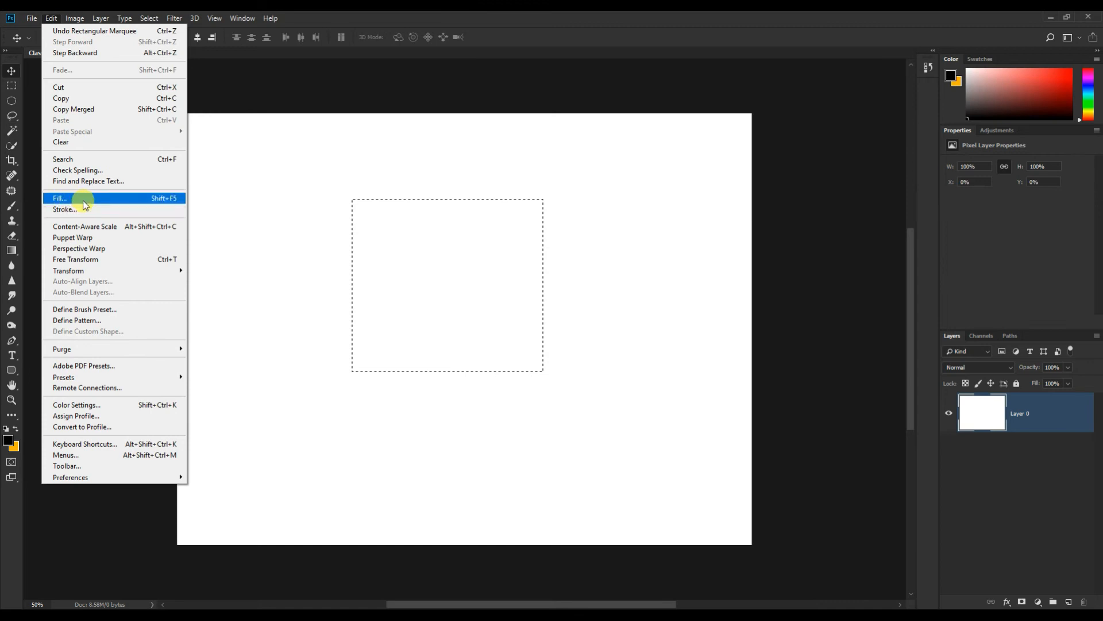
left_click(195, 188)
left_click(46, 19)
left_click(46, 19)
left_click(46, 18)
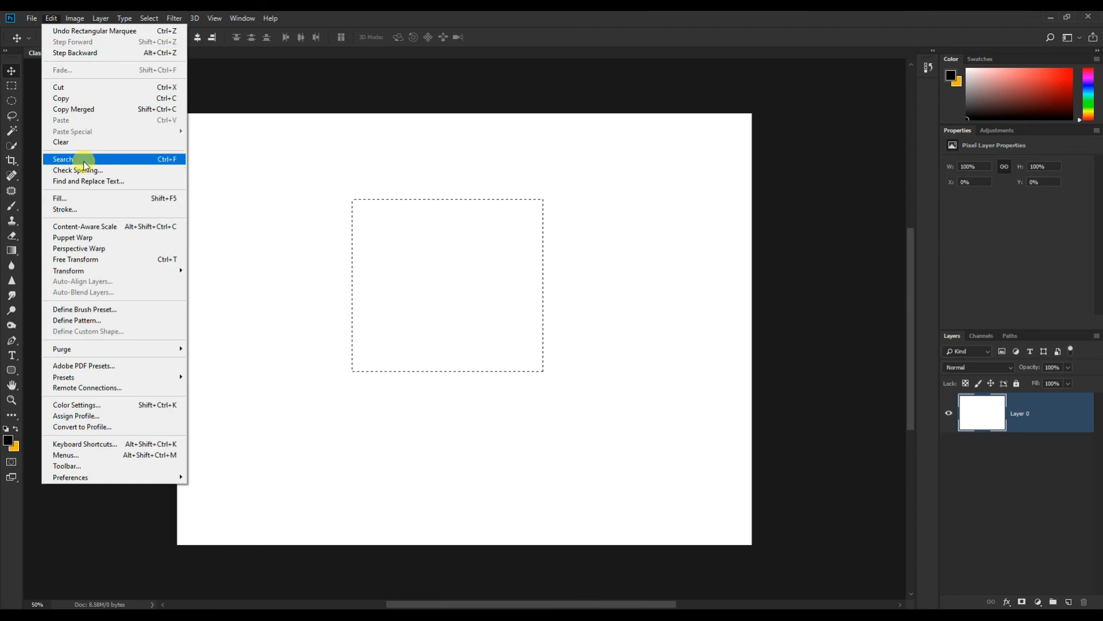
left_click(70, 202)
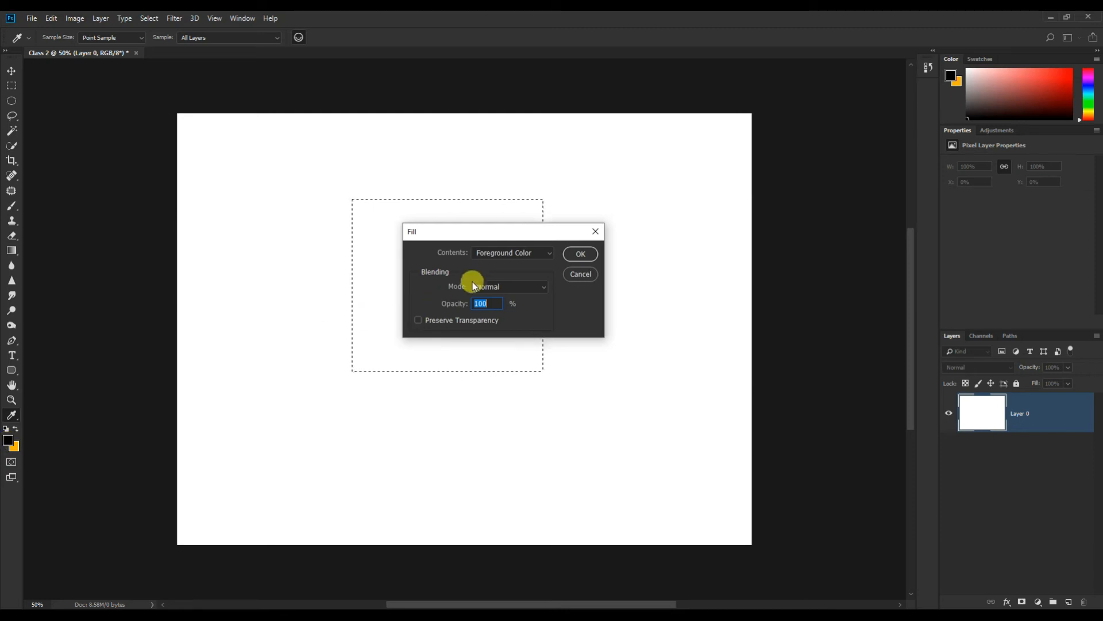
left_click(491, 254)
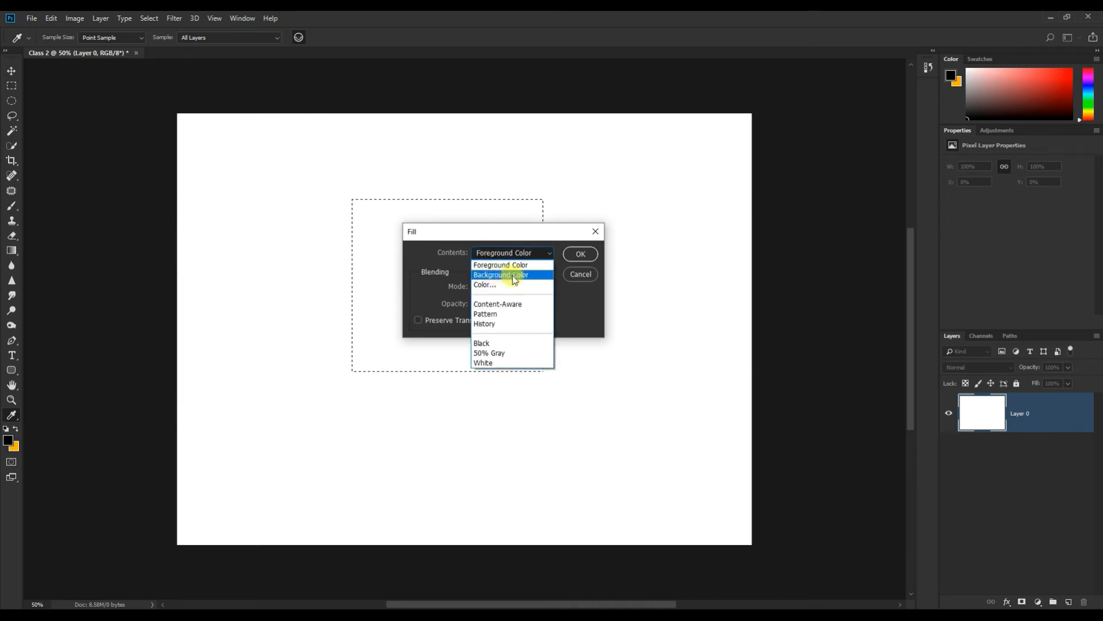
left_click(486, 276)
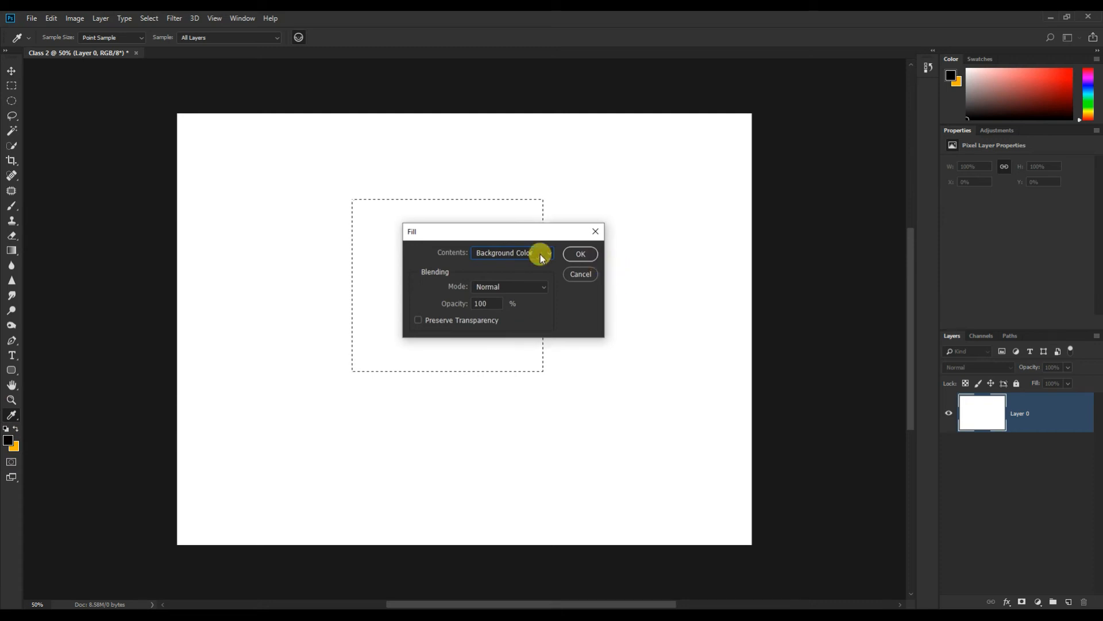
left_click(581, 254)
key("v")
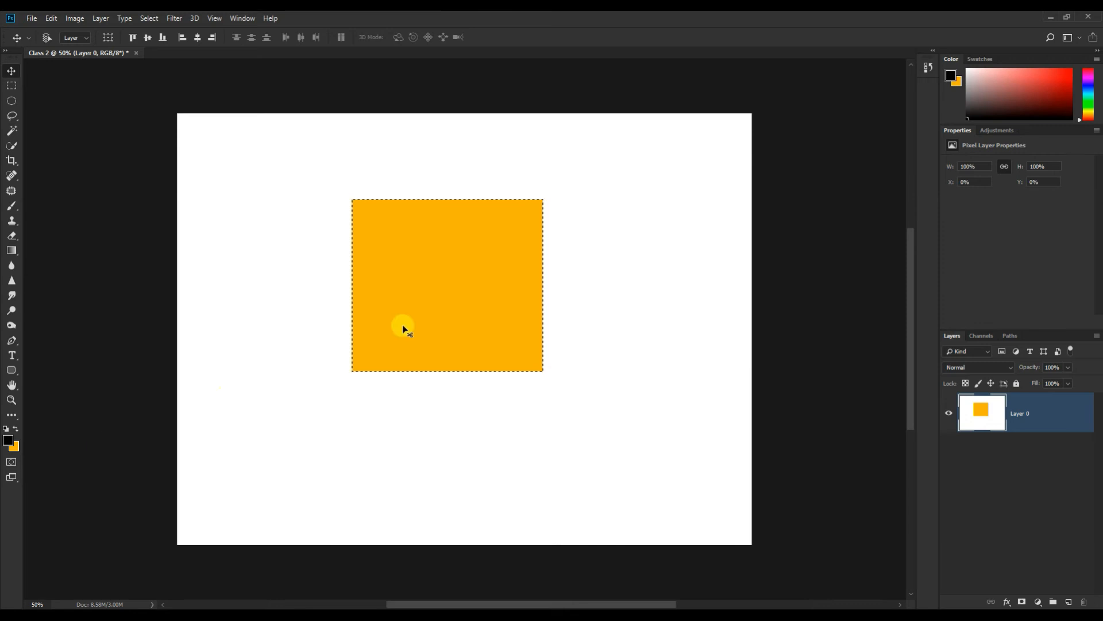
Step: Change the background color to pink, ff06b0
left_click(14, 446)
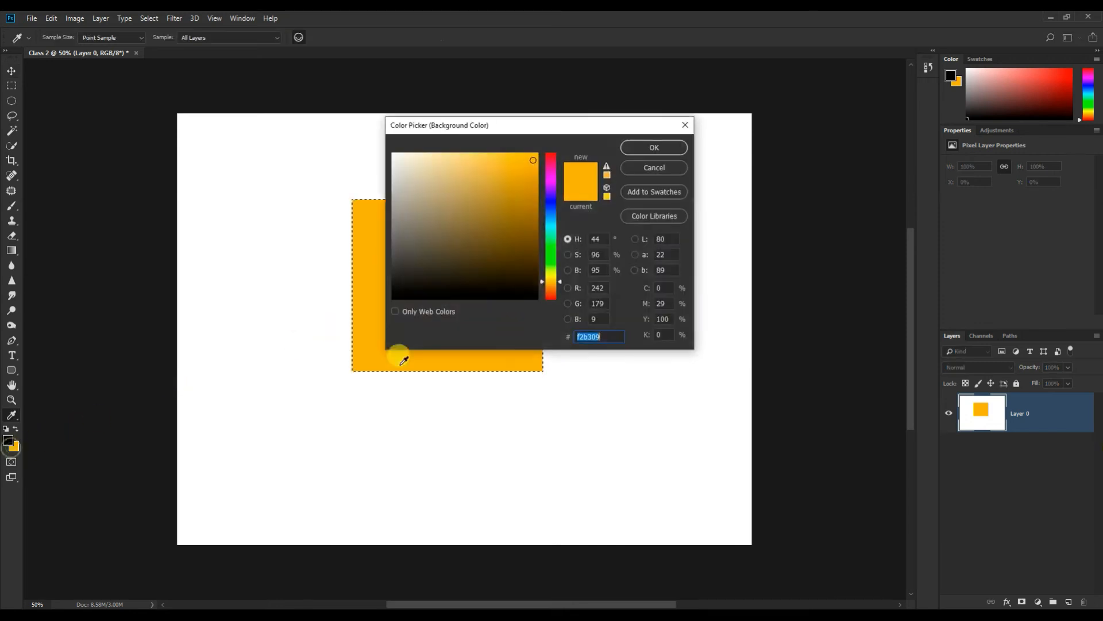
left_click_drag(554, 167, 536, 152)
left_click(658, 148)
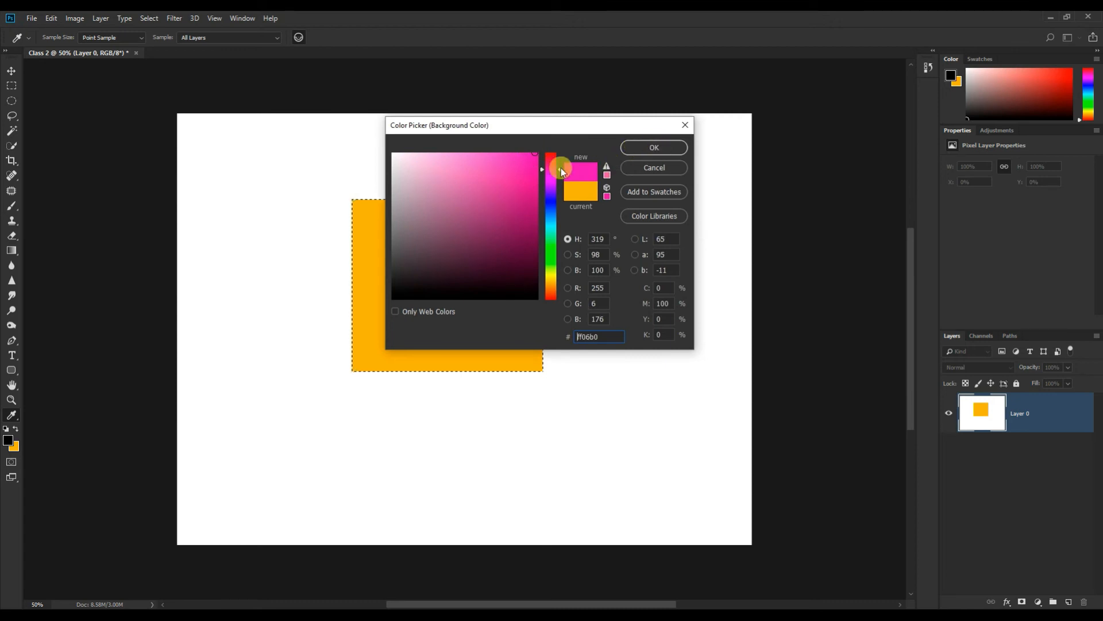
key("v")
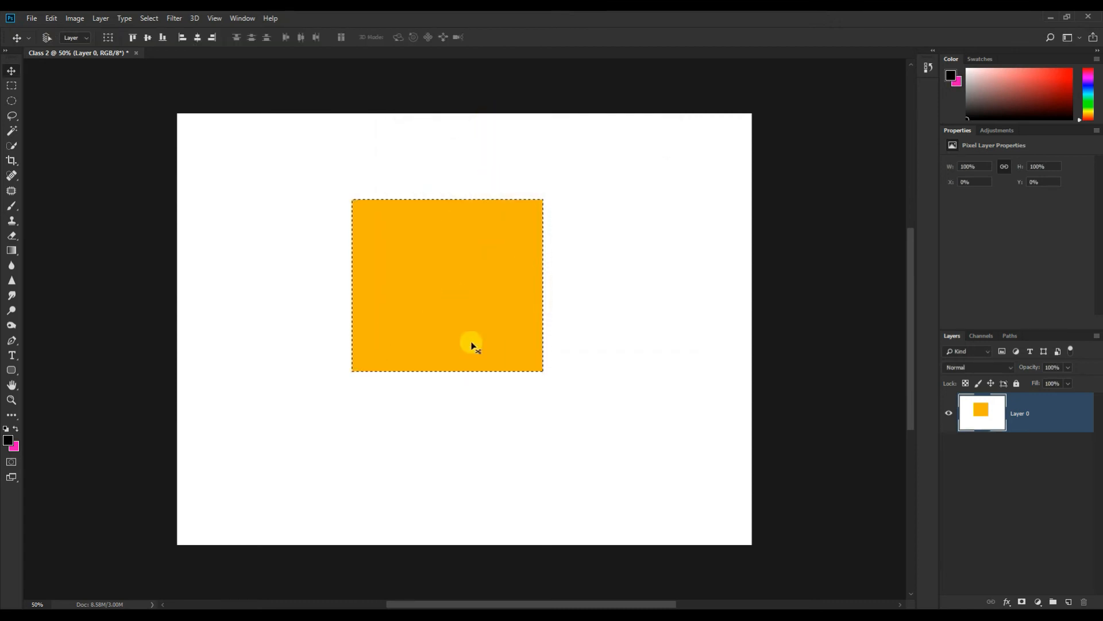
Step: Refill the selected orange square with the pink background color and deselect it
left_click(51, 18)
left_click(84, 198)
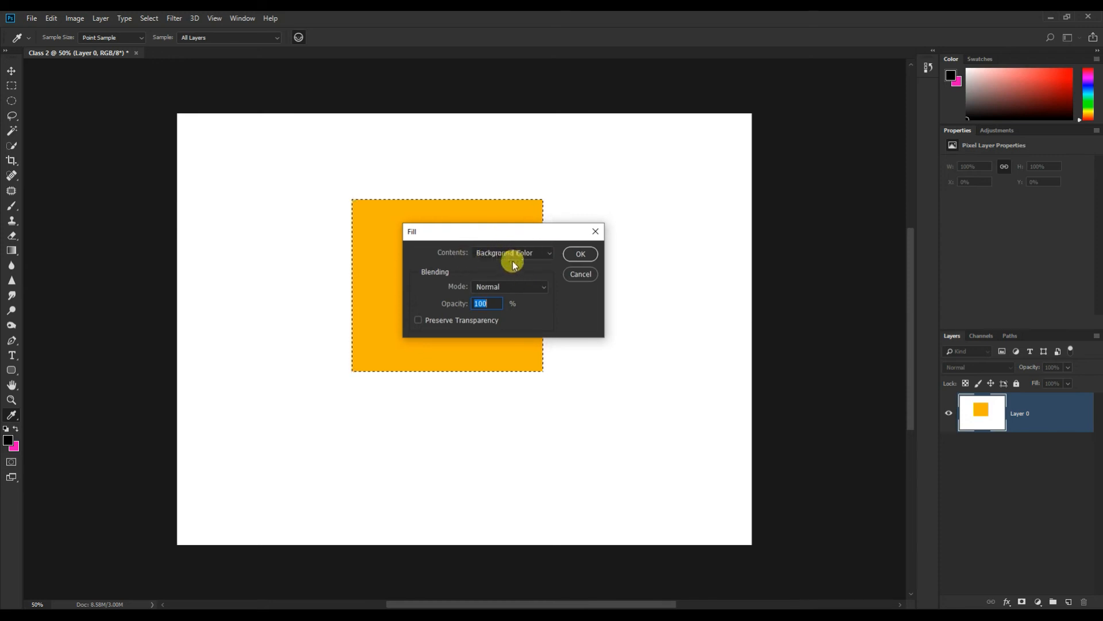
left_click(580, 254)
key("v")
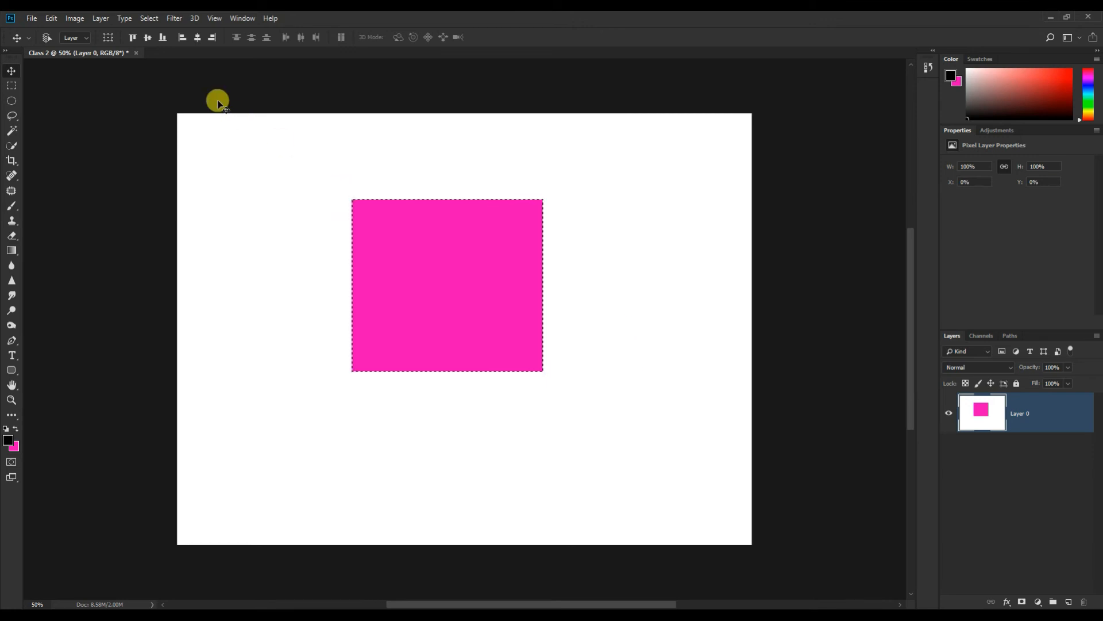
left_click(149, 19)
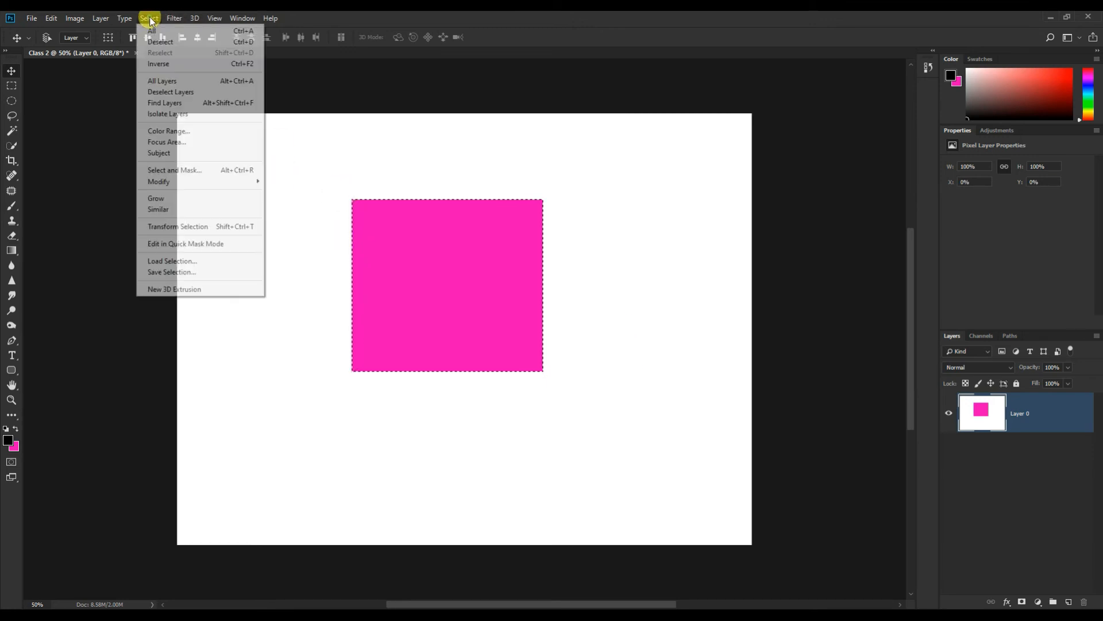
left_click(182, 44)
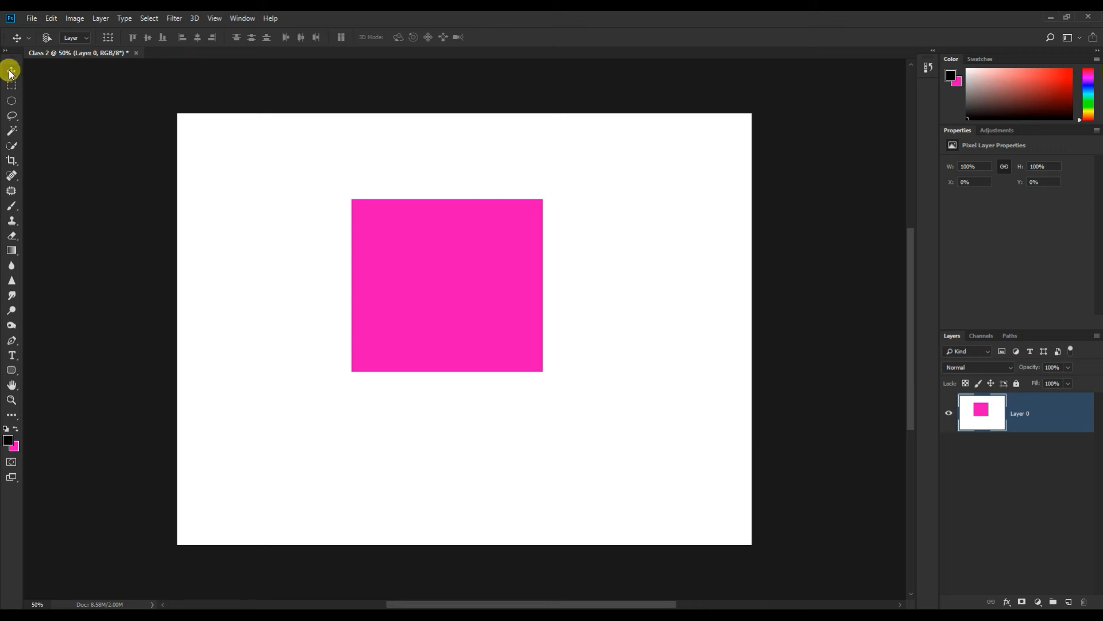
Step: Try moving the pink square around the canvas with the Move tool, and undo the moves
left_click_drag(474, 294, 507, 277)
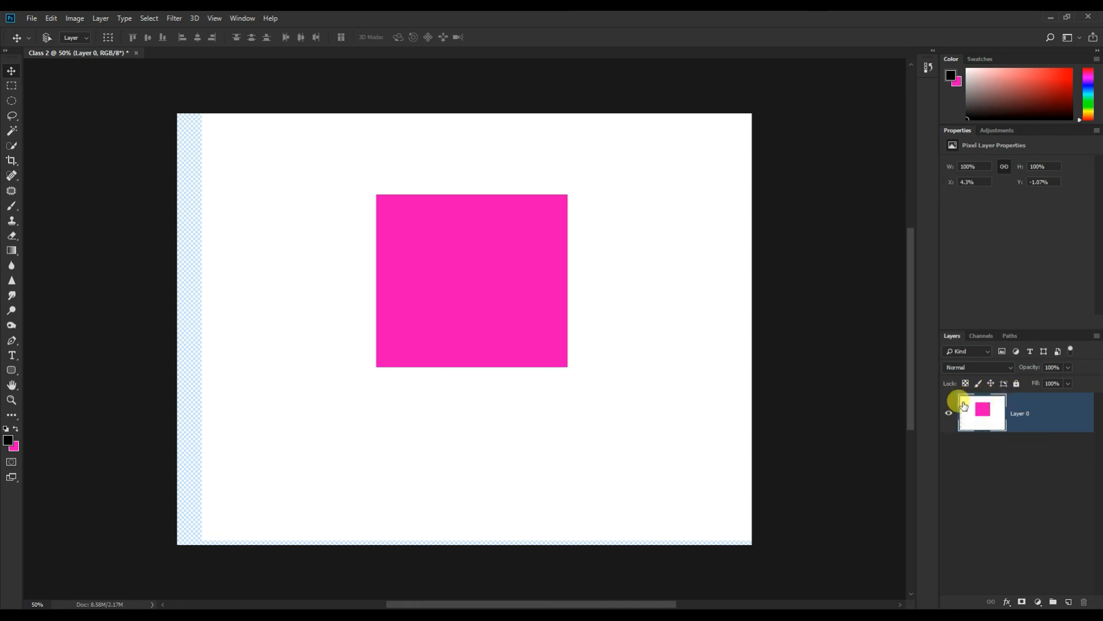
left_click_drag(495, 338, 459, 322)
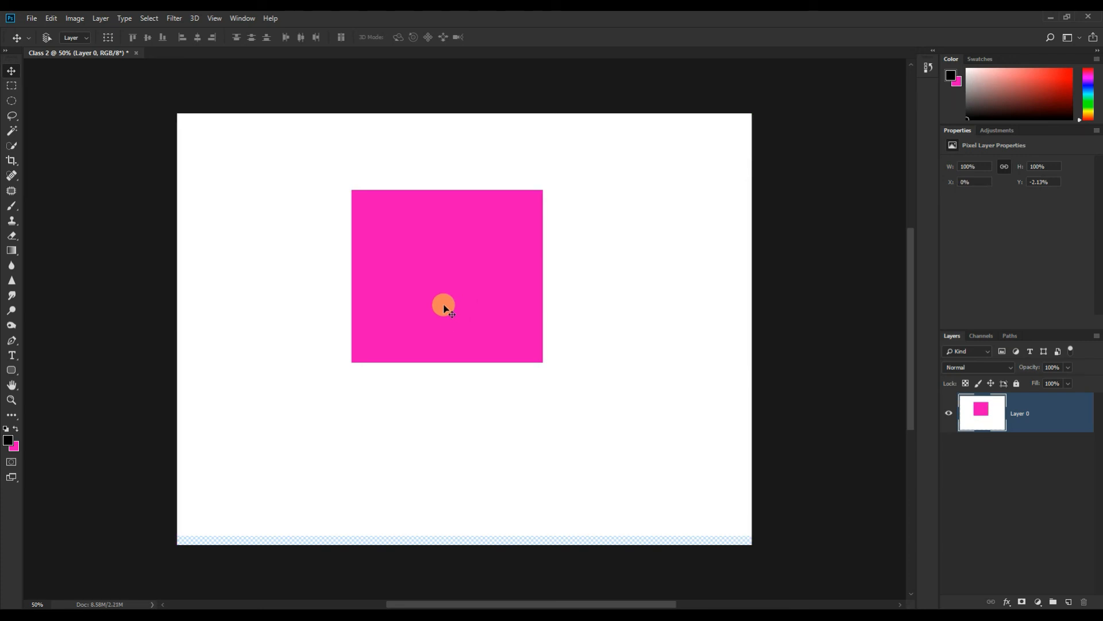
left_click_drag(456, 296, 456, 310)
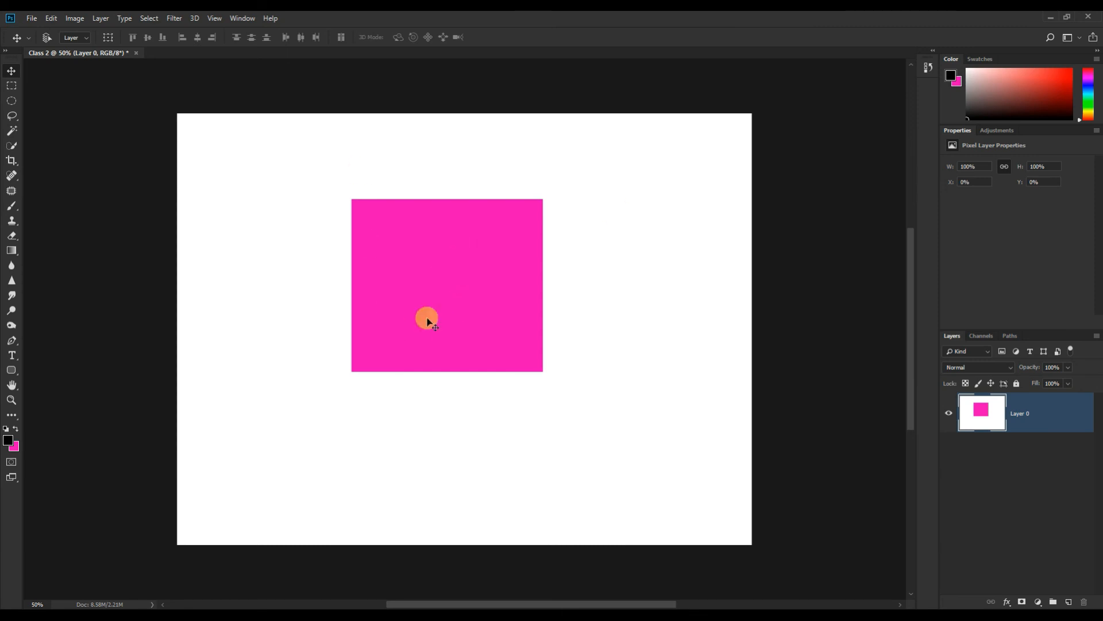
left_click_drag(450, 300, 482, 298)
key("ctrl+z")
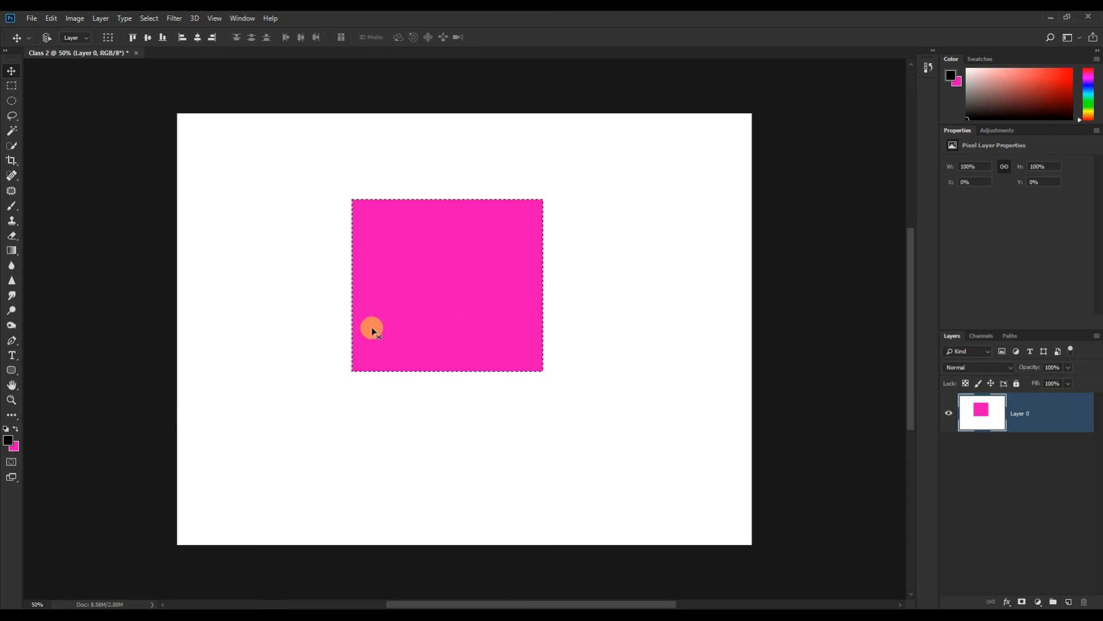
Step: Change the background color to blue, 0635ff
left_click(15, 447)
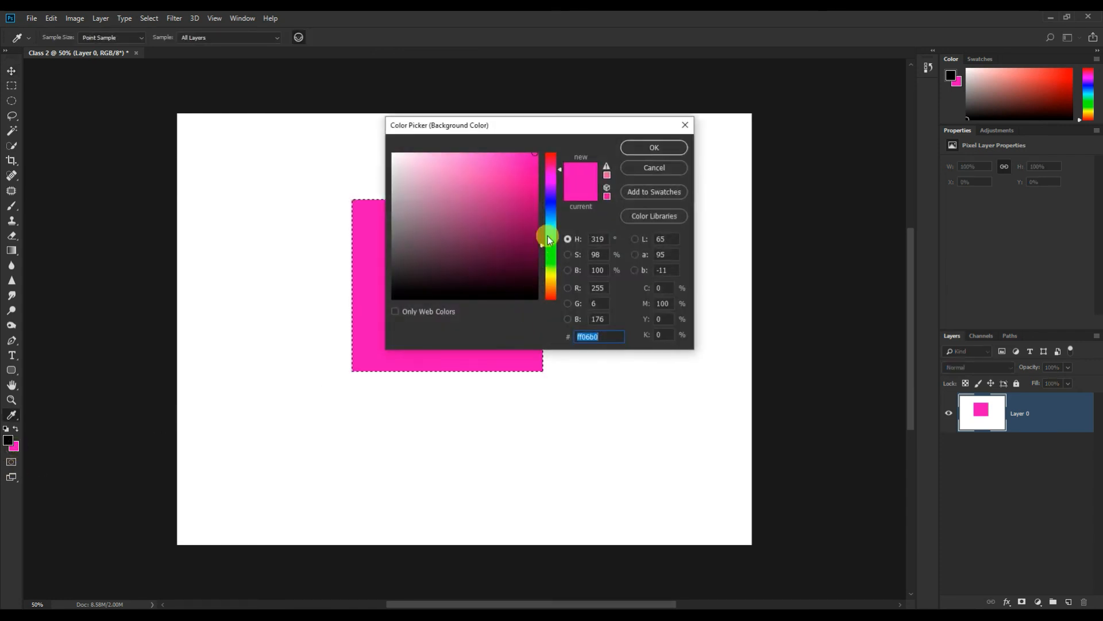
left_click_drag(547, 238, 547, 207)
left_click(643, 143)
key("v")
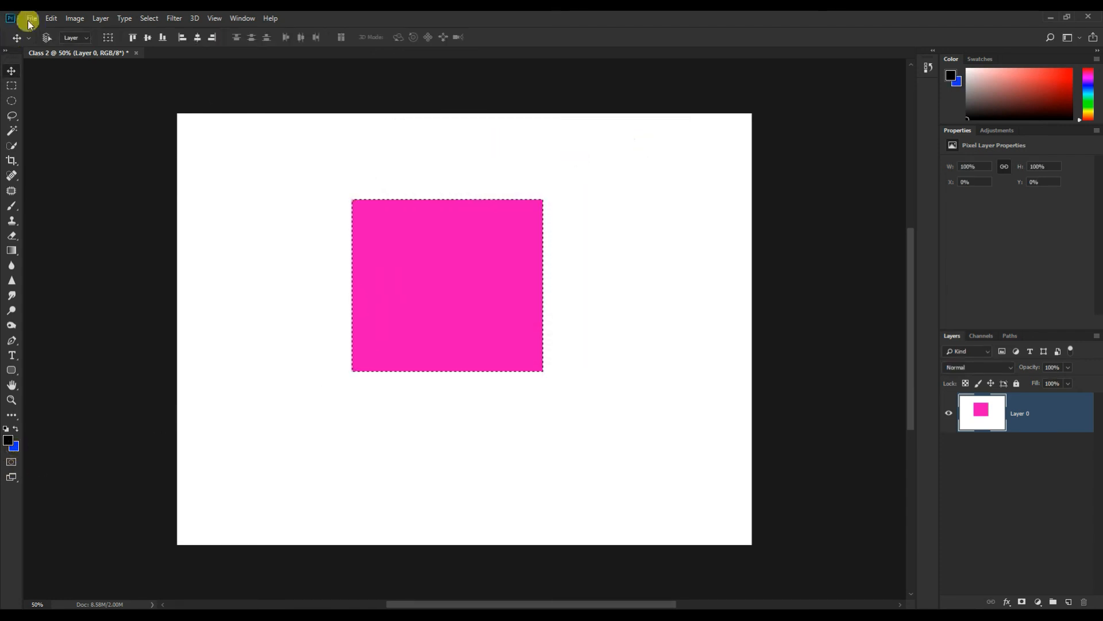
Step: Fill the selected pink square with the blue background color at 100% opacity and deselect it
left_click(52, 18)
left_click(65, 197)
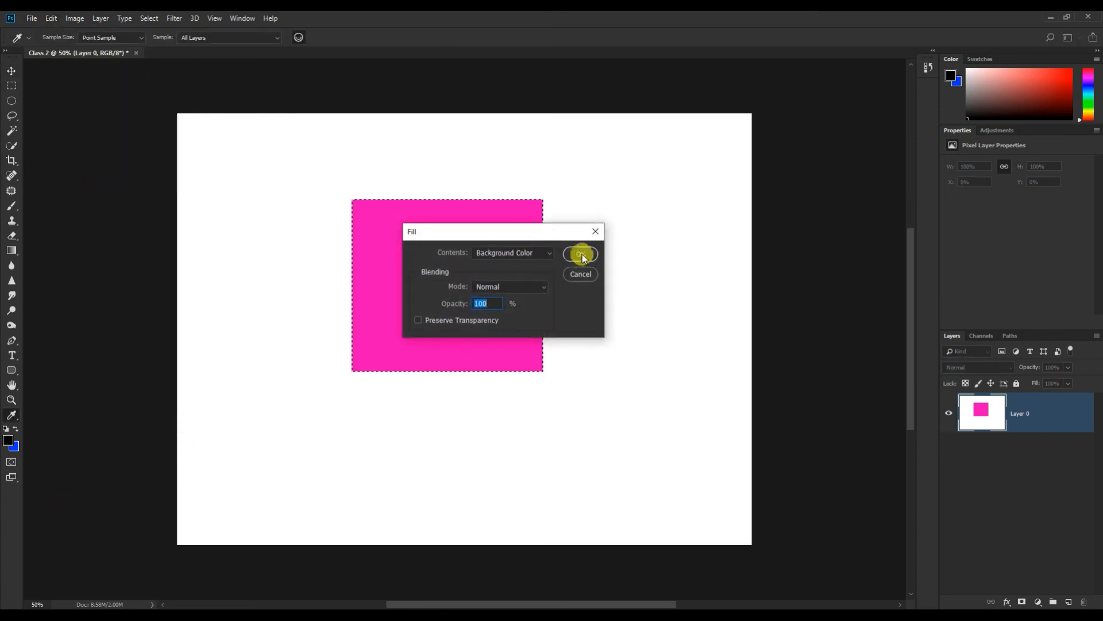
left_click(580, 254)
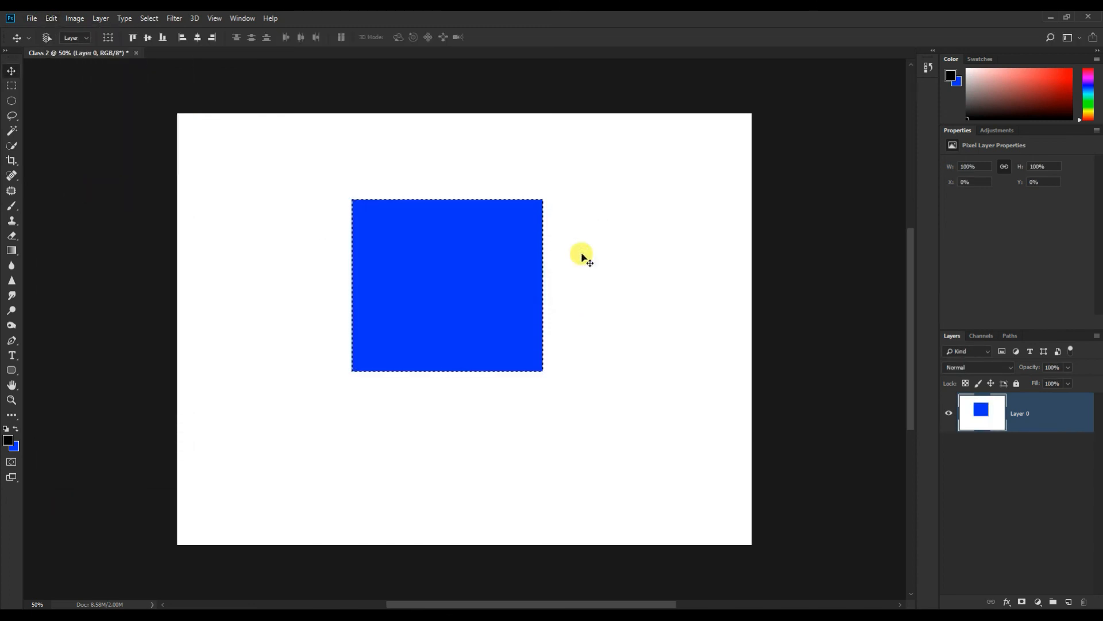
key("ctrl+d")
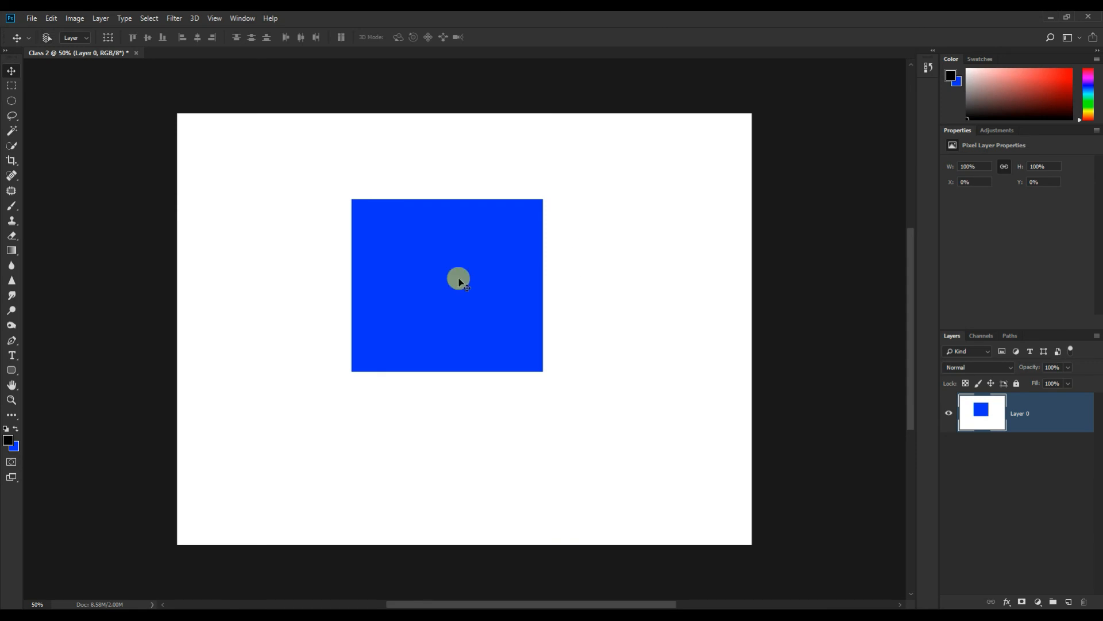
Step: Draw a circular elliptical marquee selection in the white area to the left of the blue square
left_click(9, 102)
left_click_drag(210, 225, 375, 346)
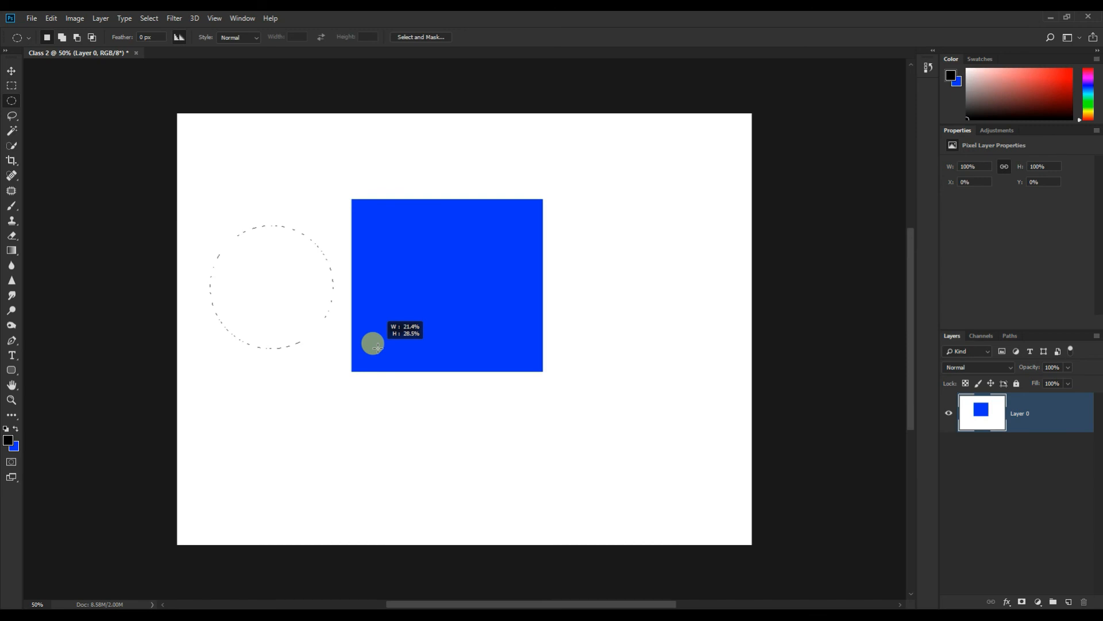
left_click_drag(377, 347, 320, 333)
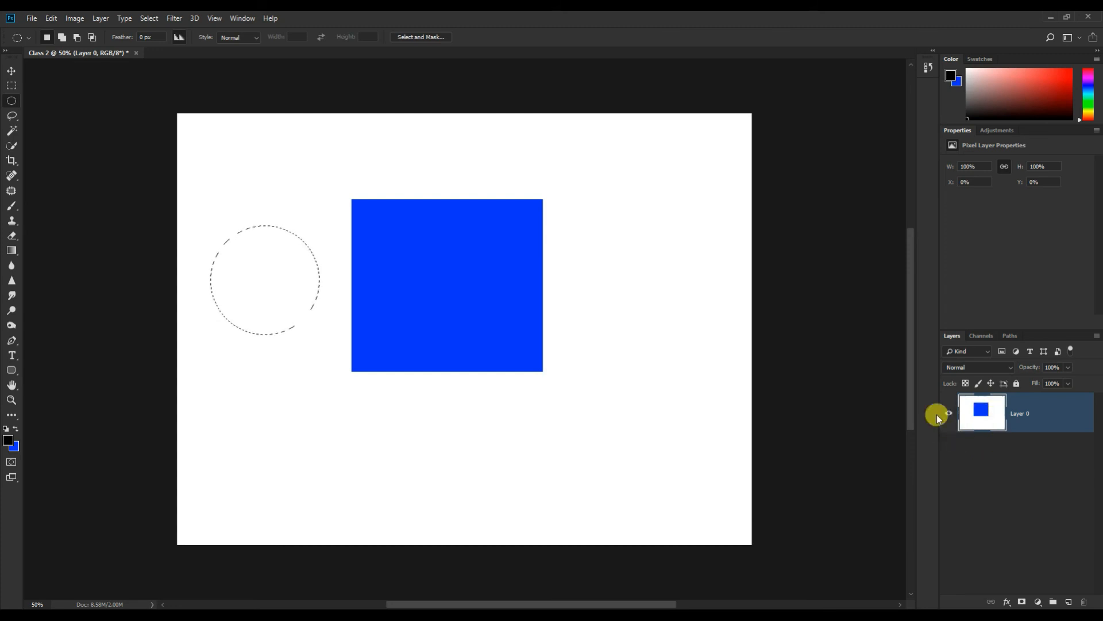
Step: Change the background color to magenta pink, ff00d2
left_click(13, 446)
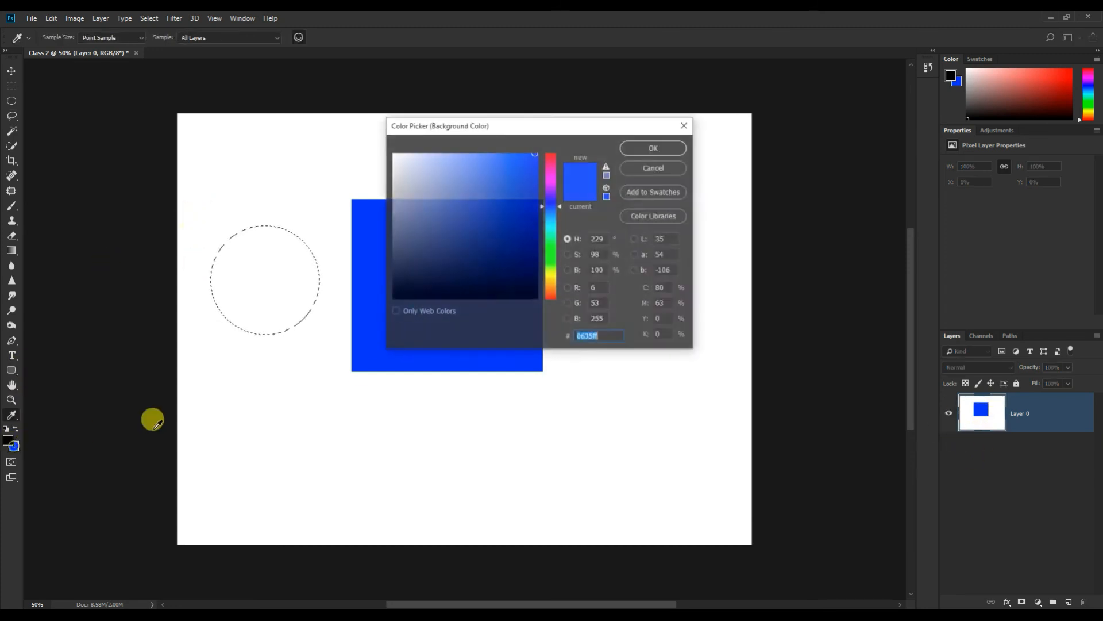
left_click(554, 173)
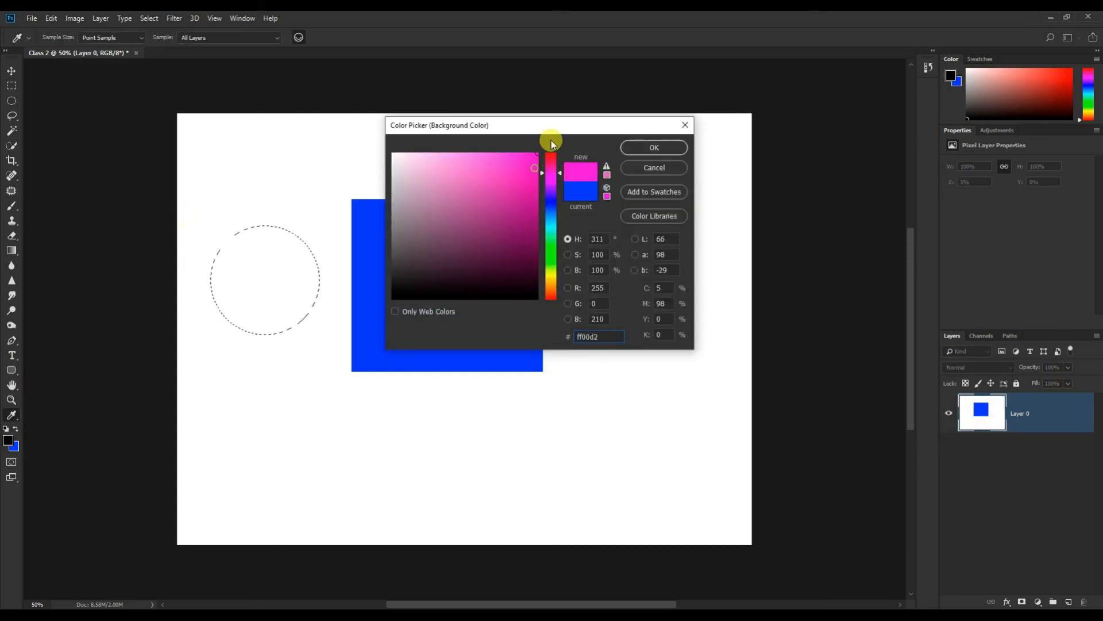
left_click(638, 147)
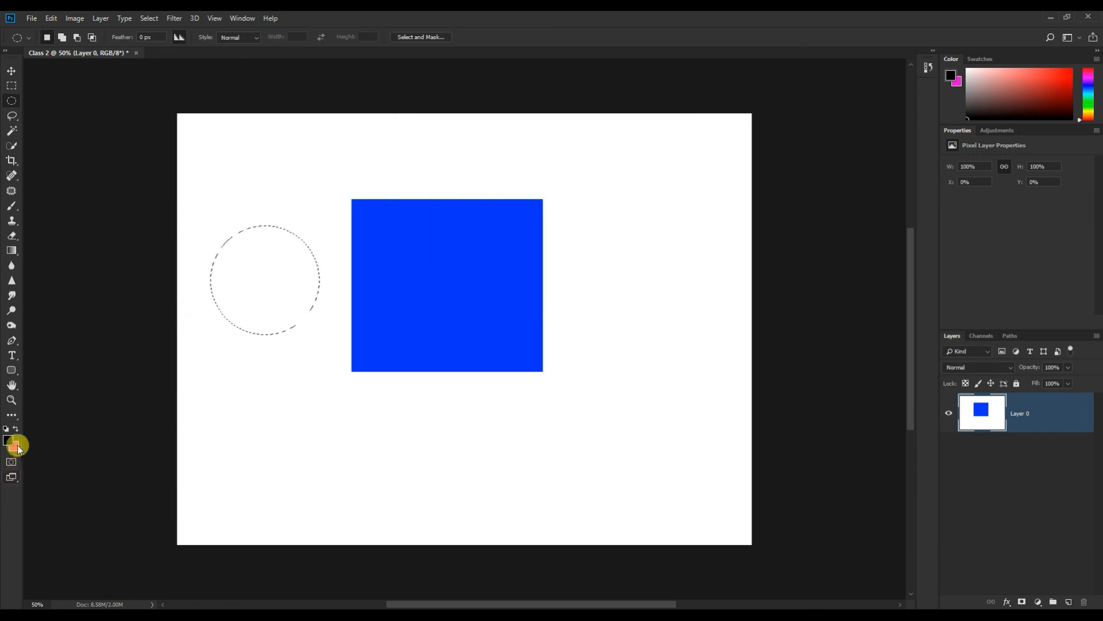
Step: Fill the circular selection with the pink background color in Normal mode at 100% opacity and deselect it
left_click(51, 18)
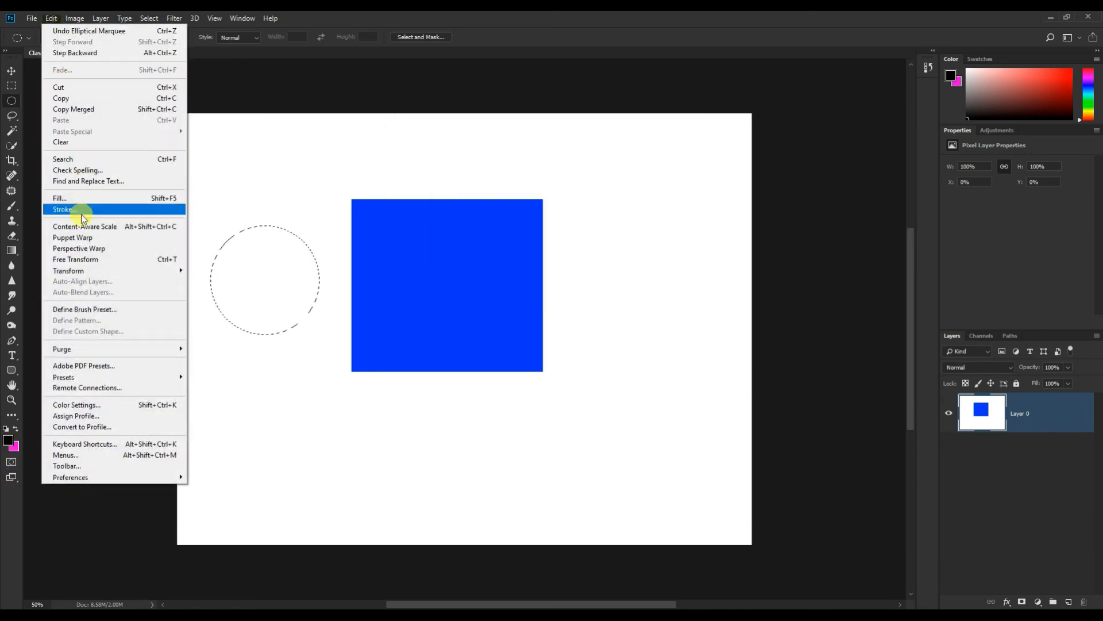
left_click(86, 198)
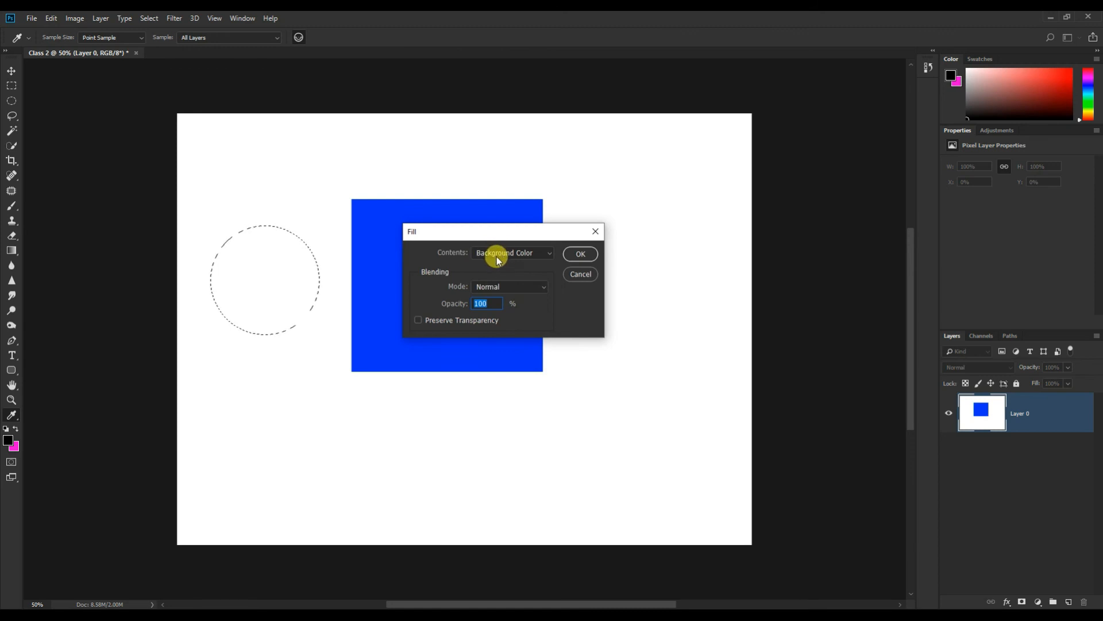
left_click(580, 253)
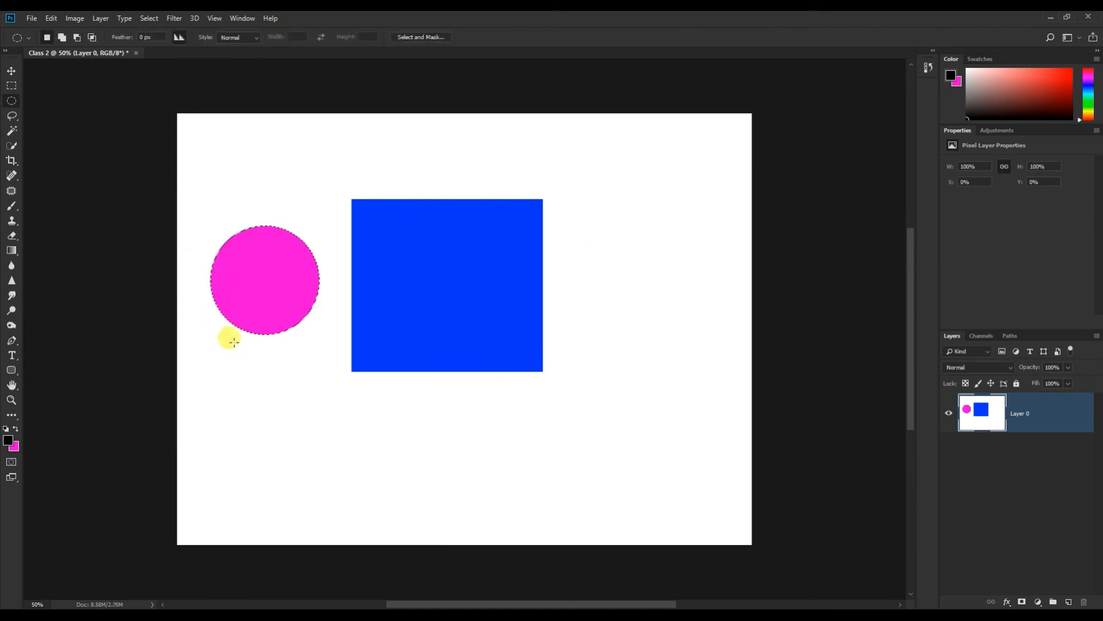
left_click(261, 259)
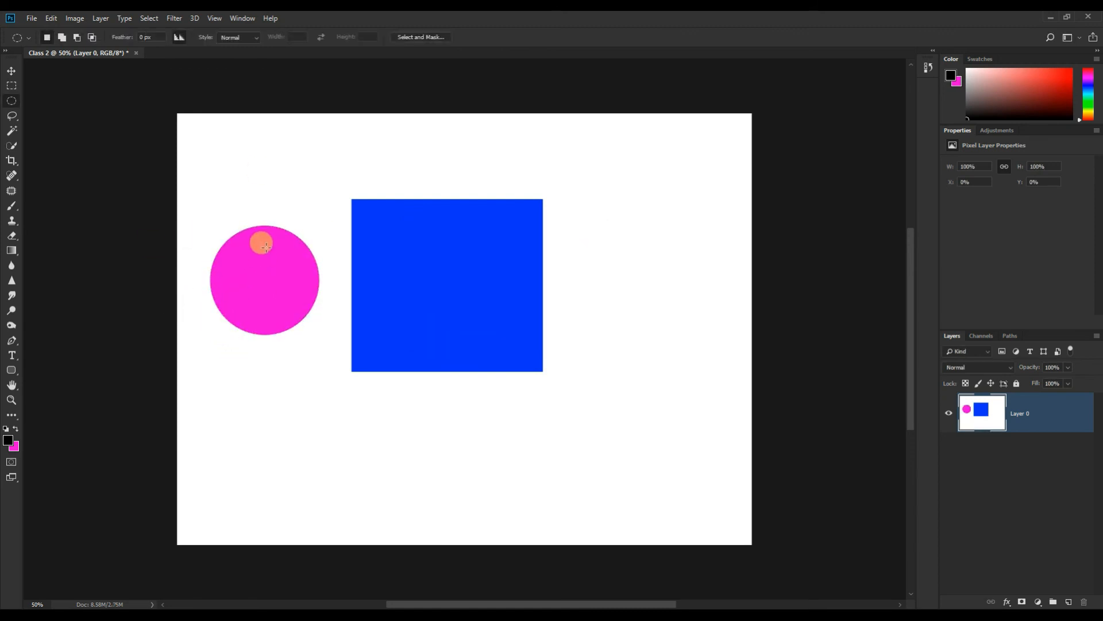
Step: Try moving the pink circle around the canvas with the Move tool, and undo the moves
left_click(14, 69)
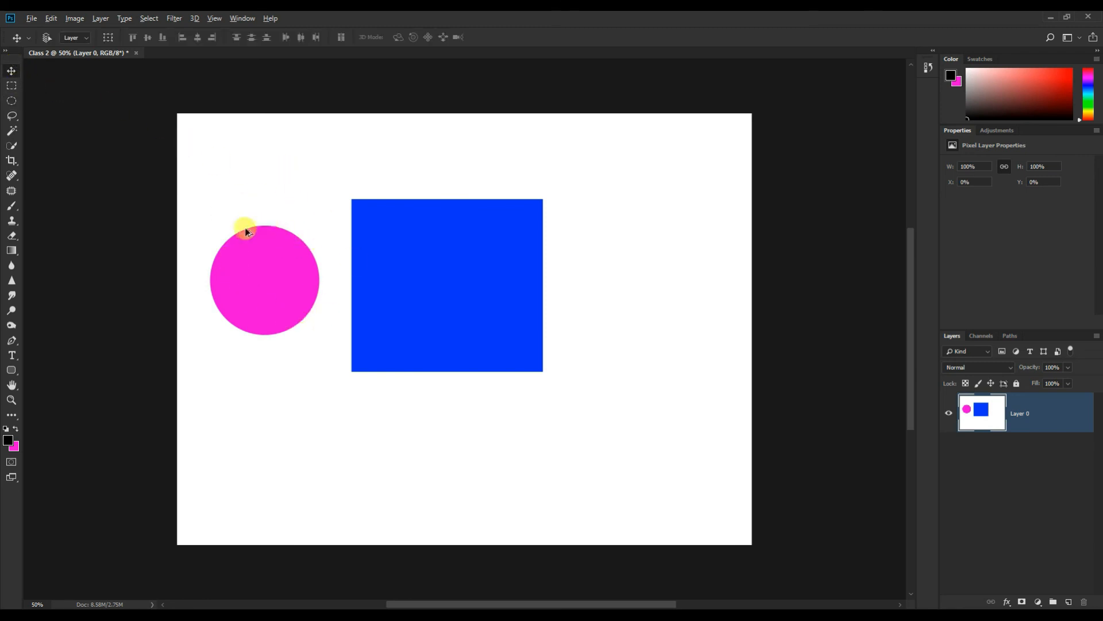
left_click_drag(251, 283, 353, 234)
left_click_drag(322, 284, 292, 381)
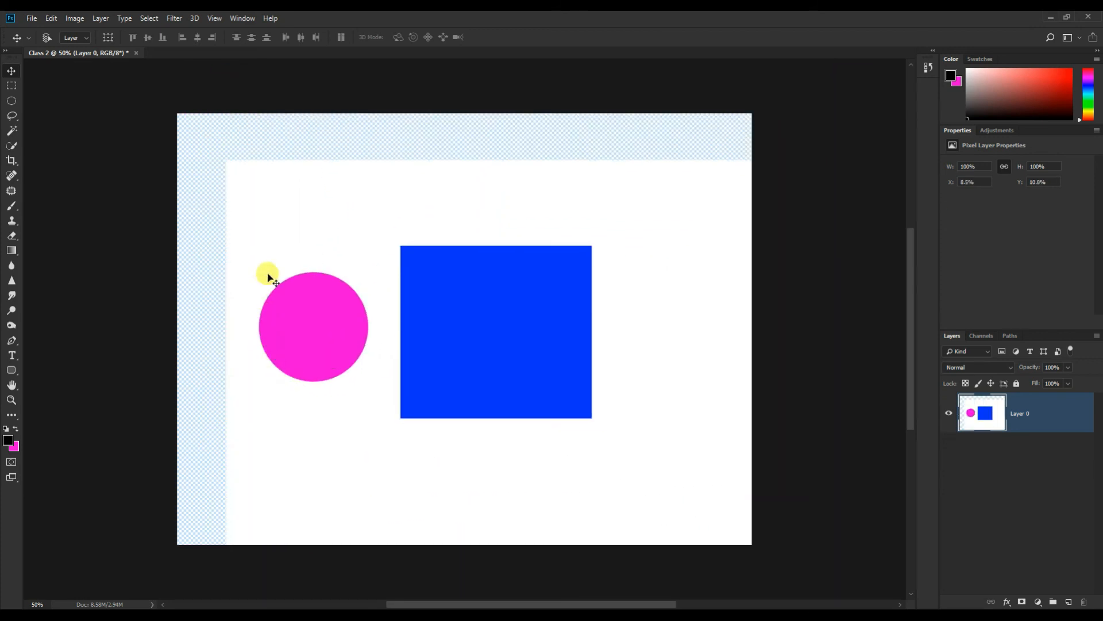
left_click_drag(339, 343, 417, 372)
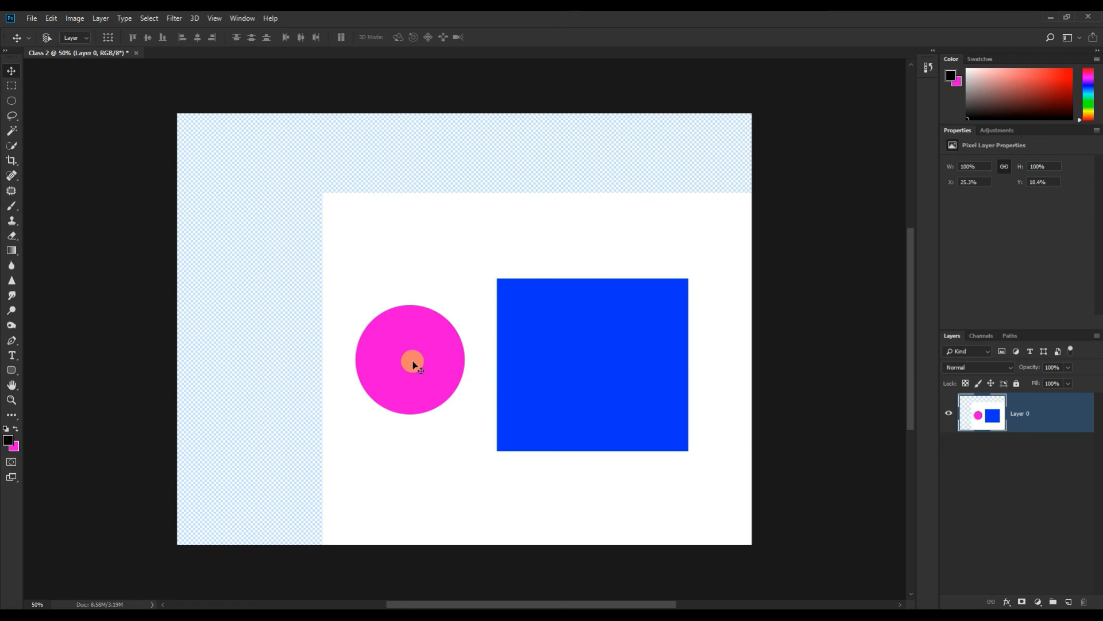
left_click_drag(413, 365, 324, 287)
key("ctrl+z")
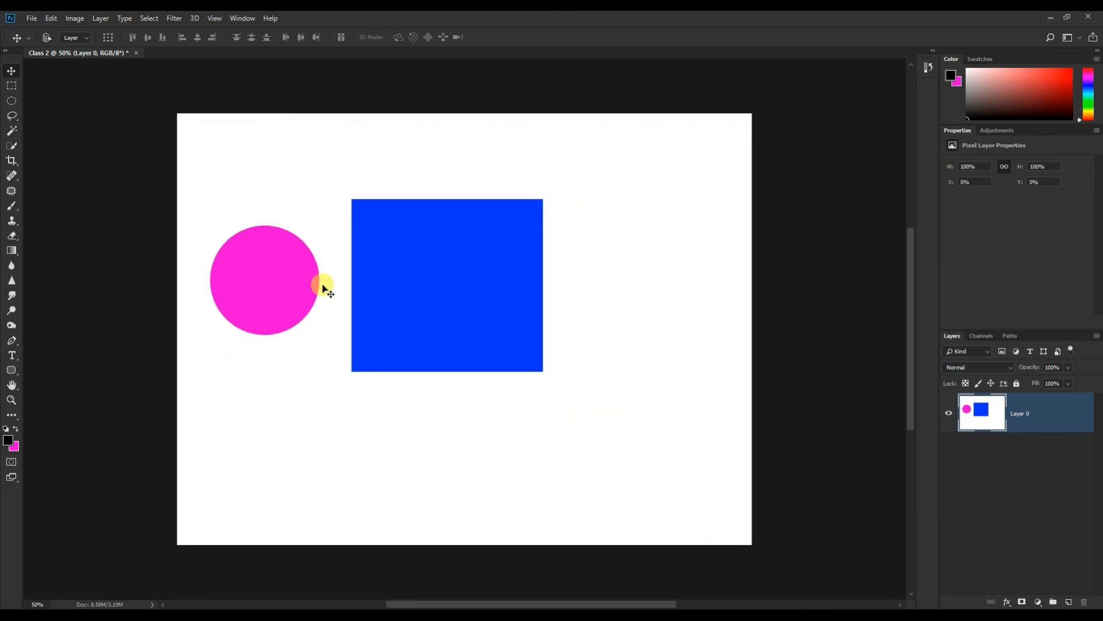